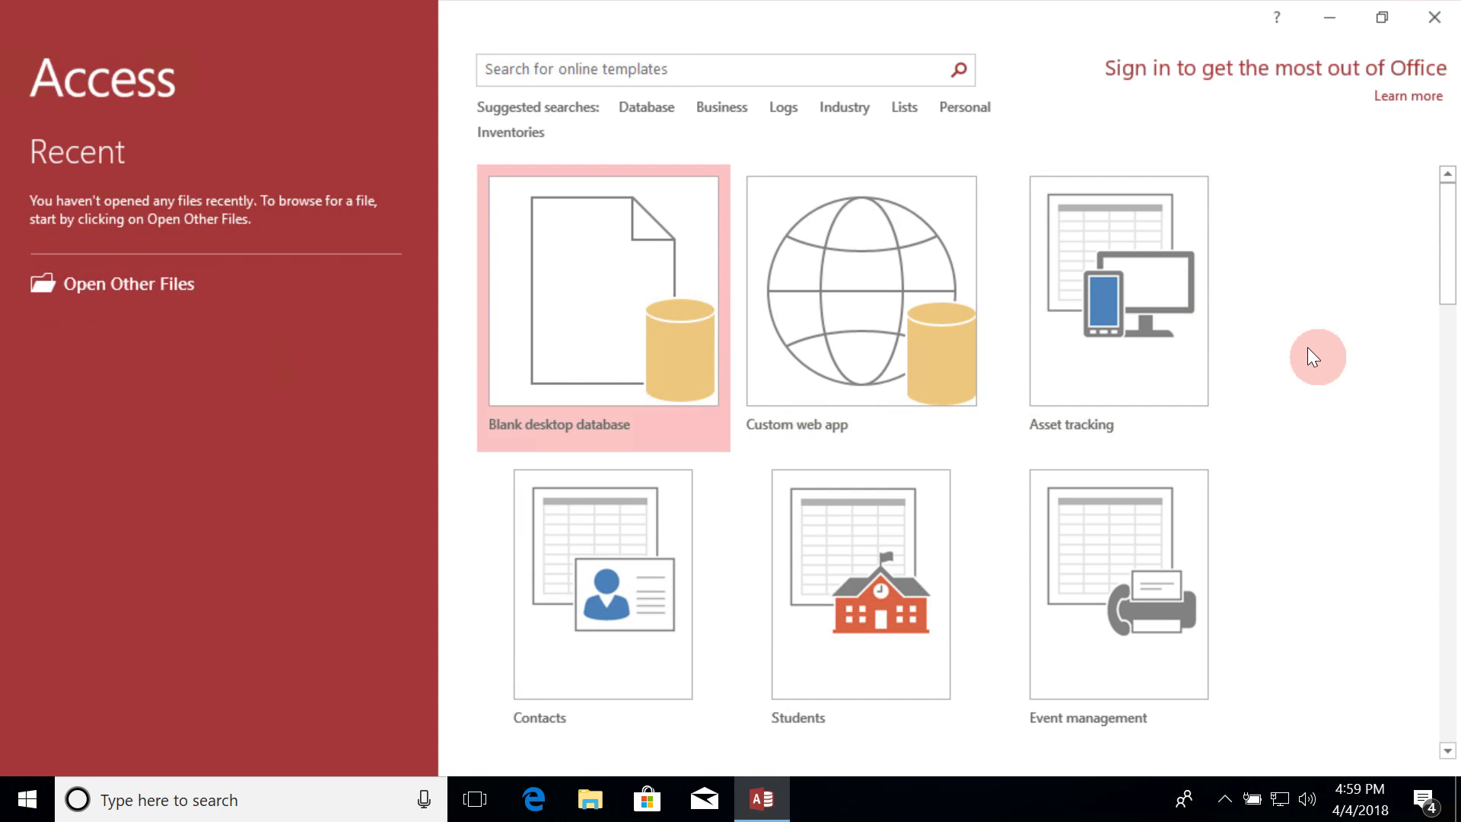
Step: Create a blank desktop database with the file name ProgrammingDB
left_click(610, 298)
double_click(761, 369)
left_click(681, 369)
key("Delete")
key("Delete")
key("Delete")
key("Delete")
key("Delete")
key("Delete")
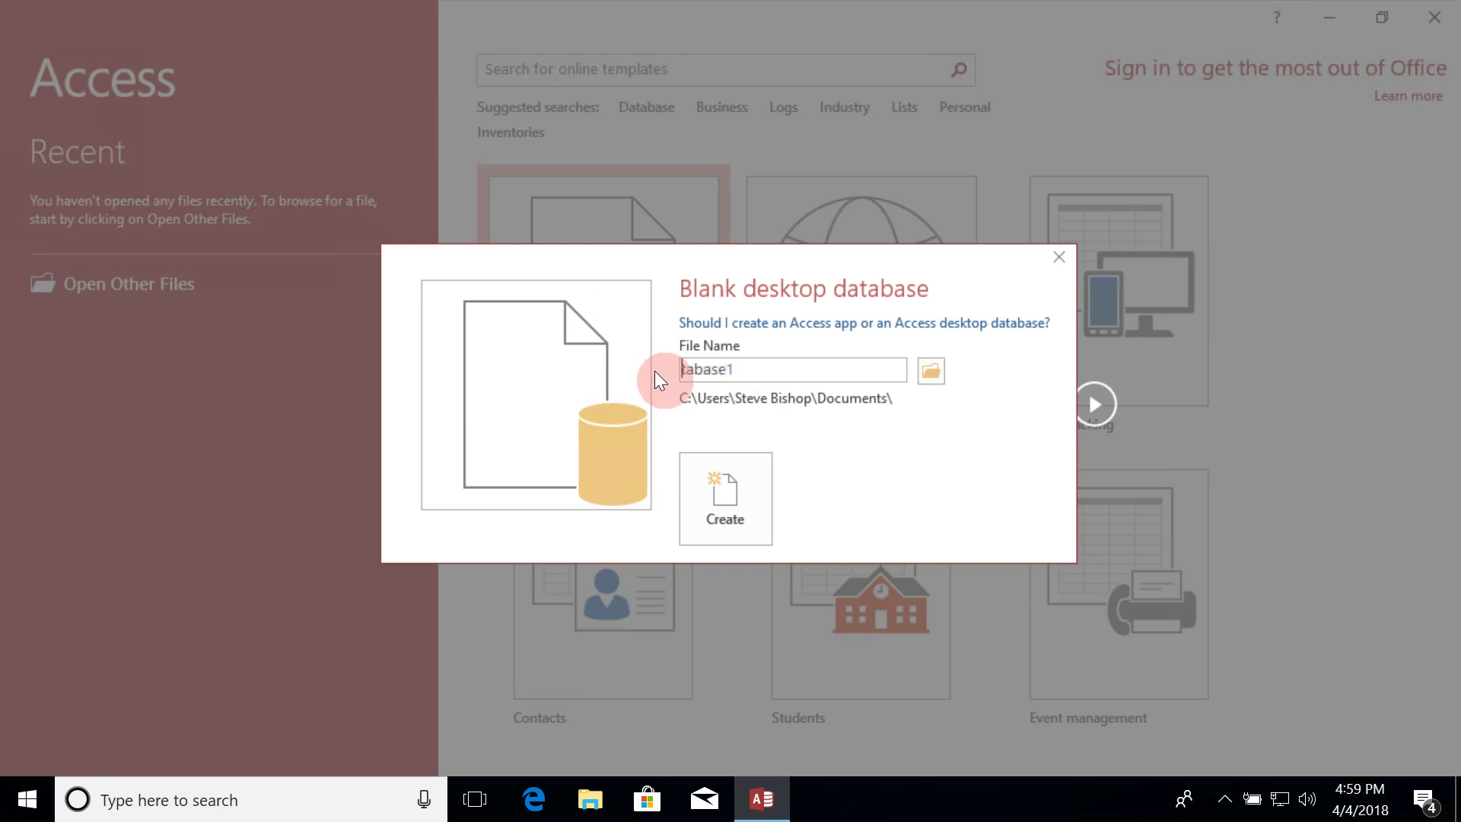
type("ProgrammingDB")
key("Return")
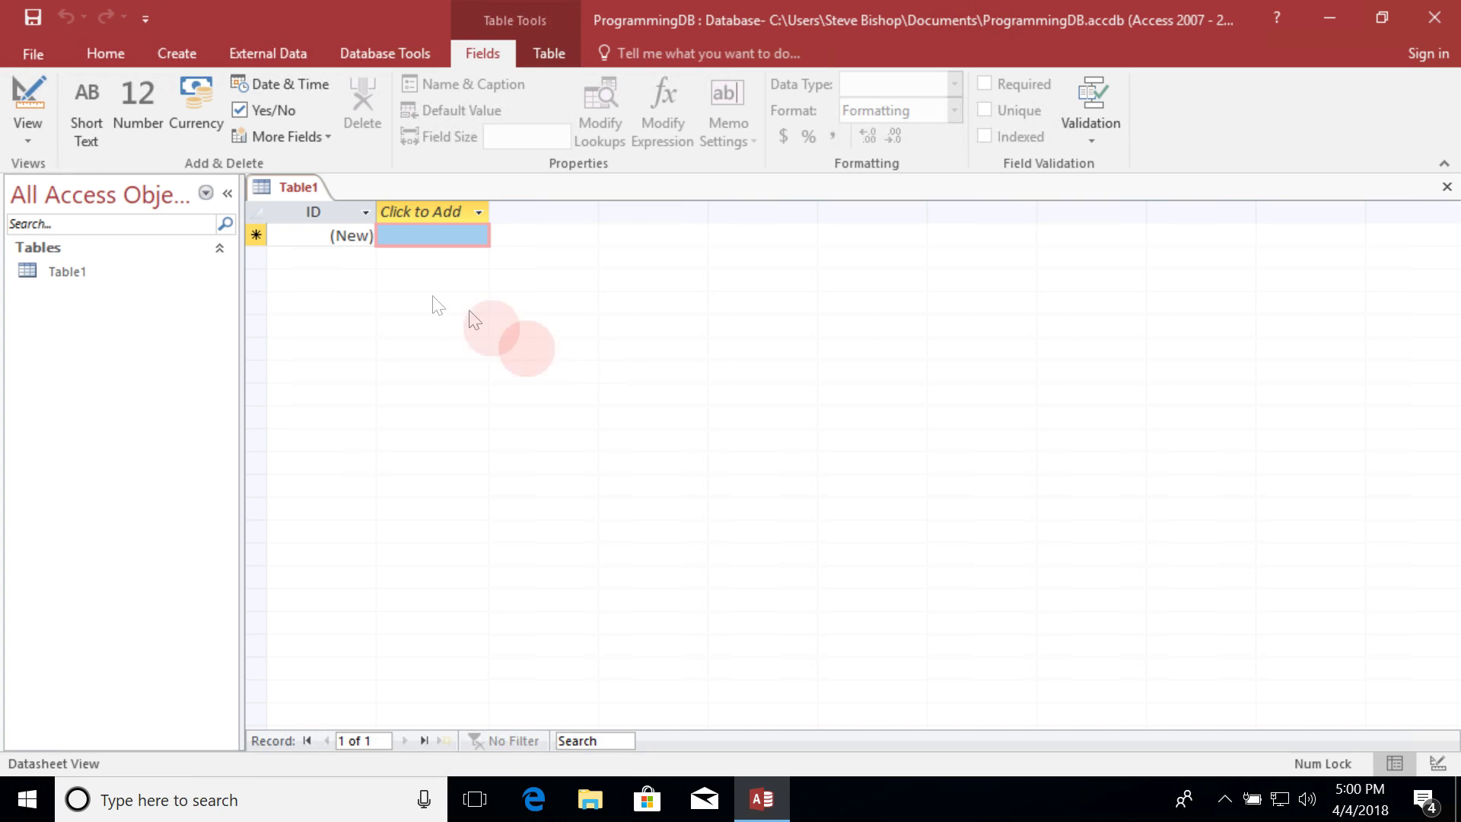
Step: Add Short Text fields FirstName and LastName after ID, then save the table
left_click(414, 212)
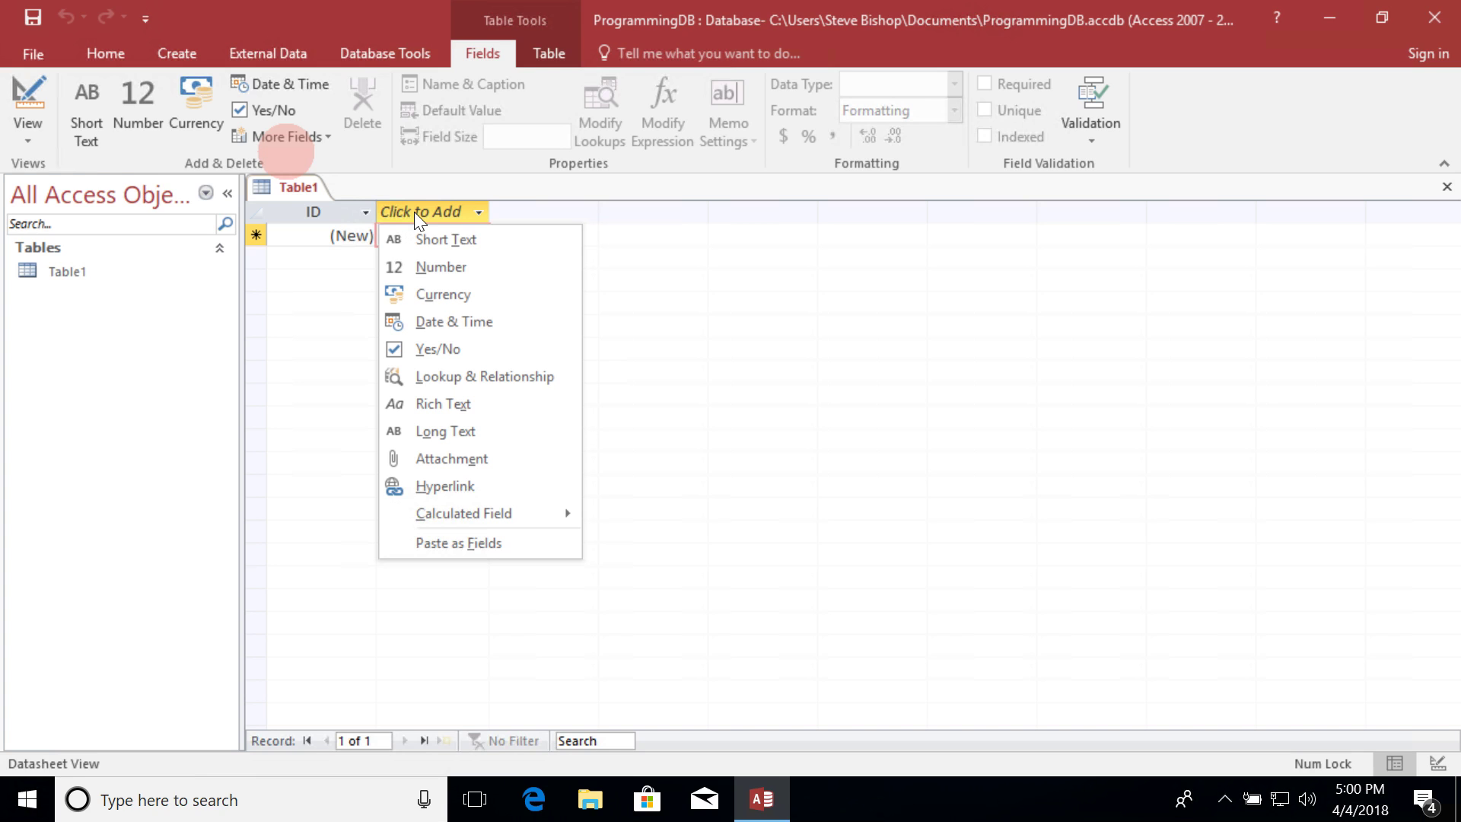
left_click(475, 239)
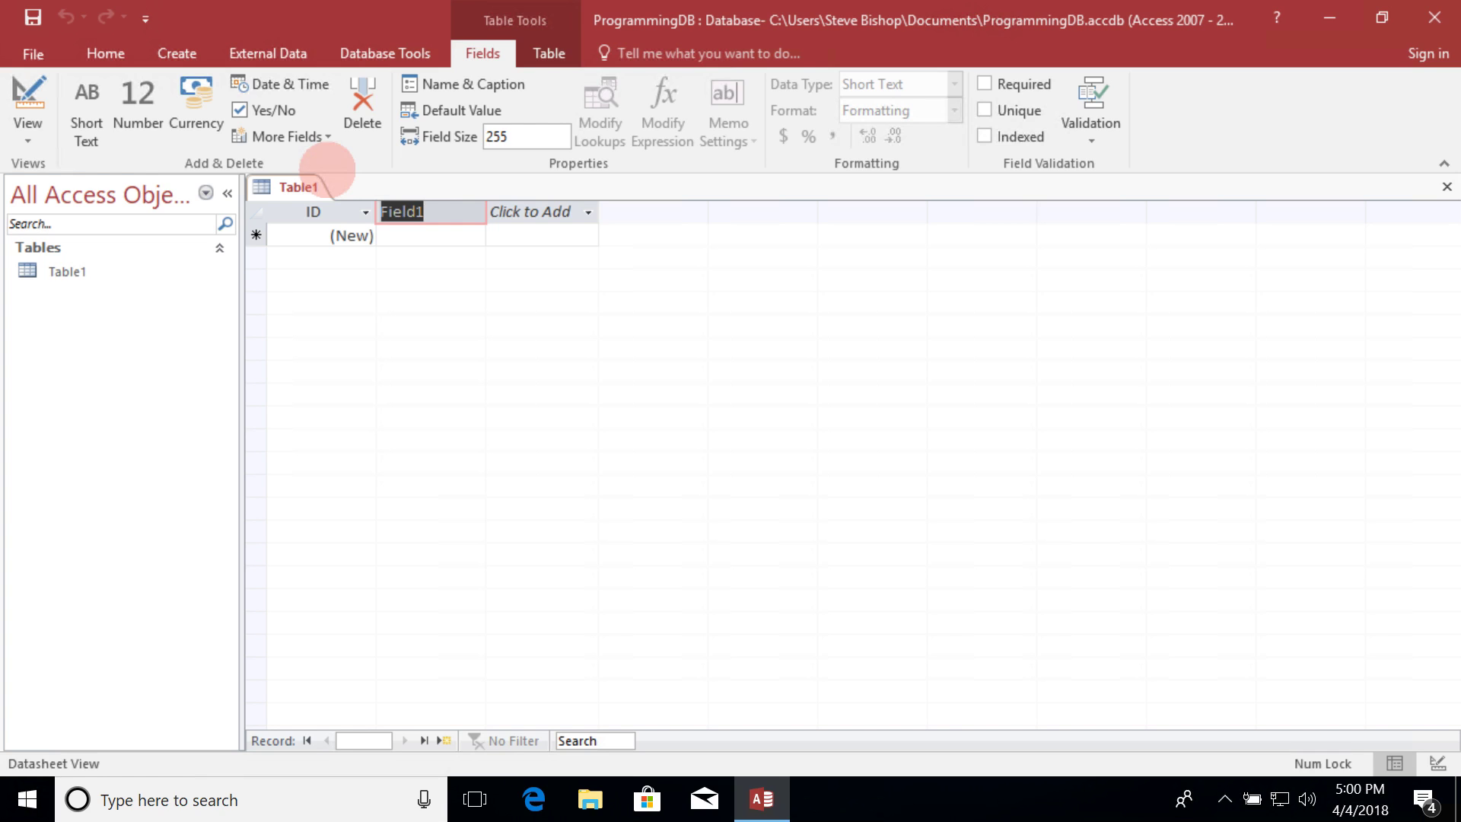
type("FirstName")
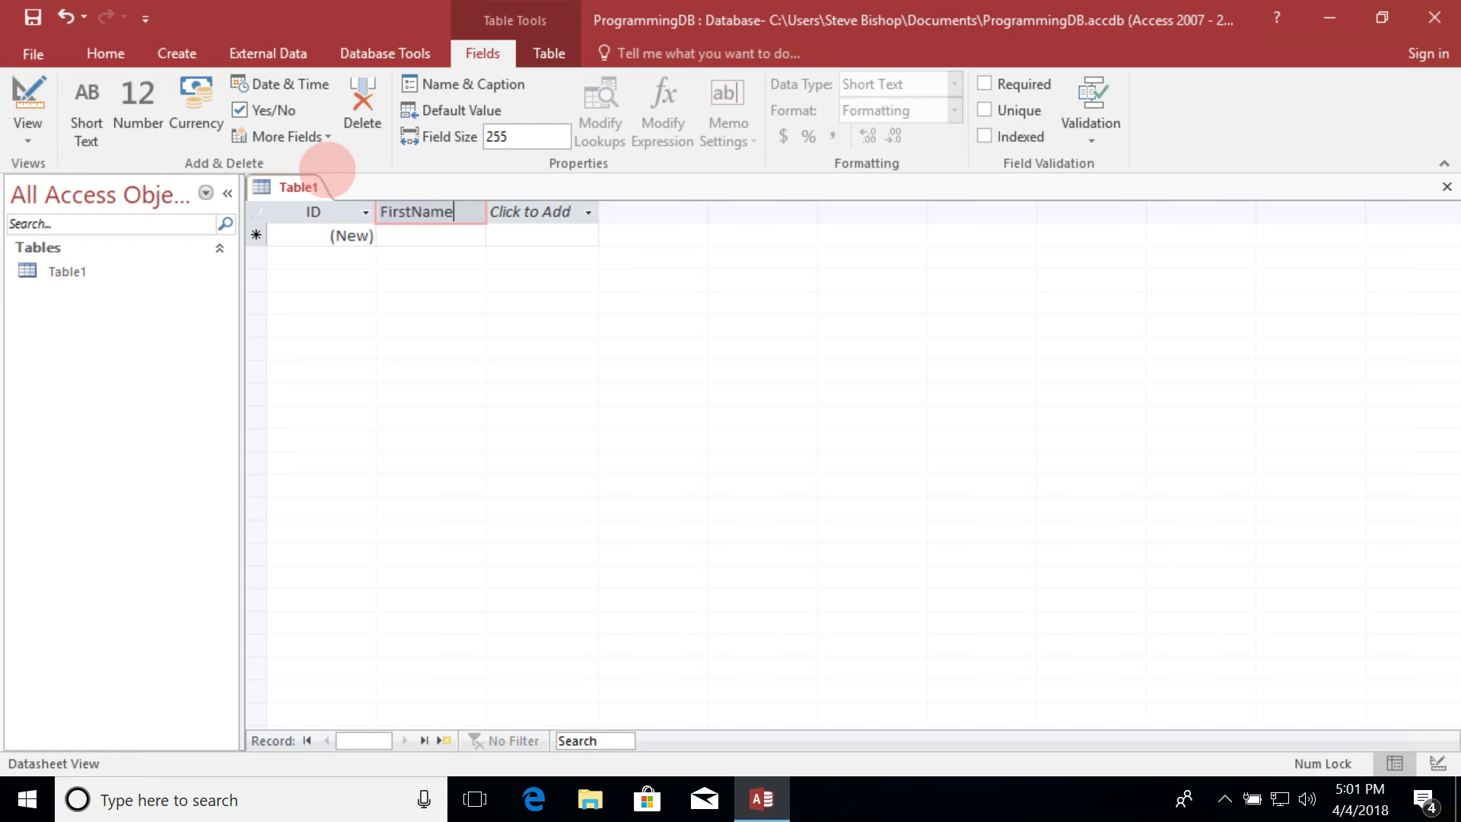
left_click(519, 213)
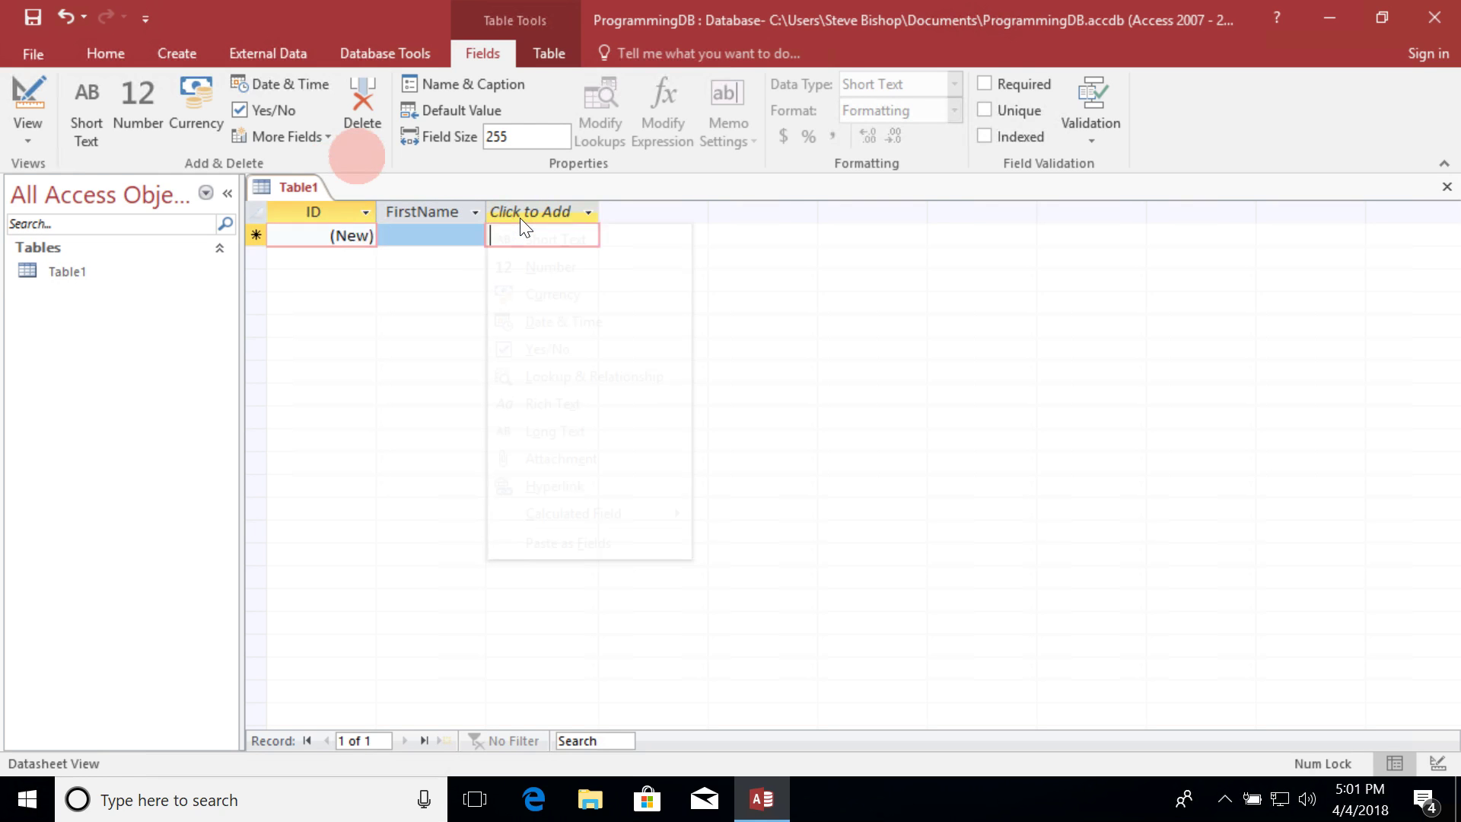
left_click(546, 239)
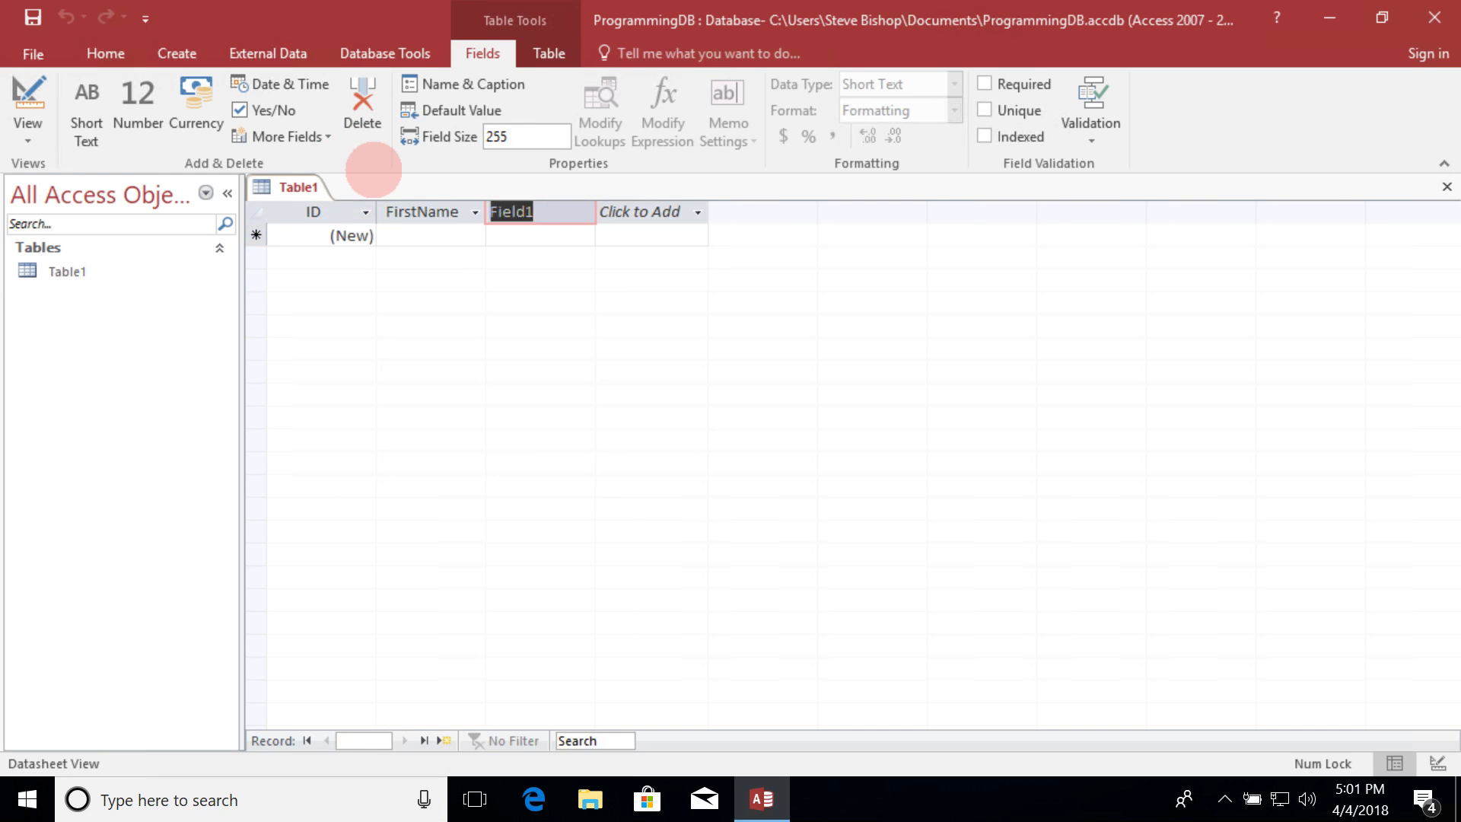
type("LastName")
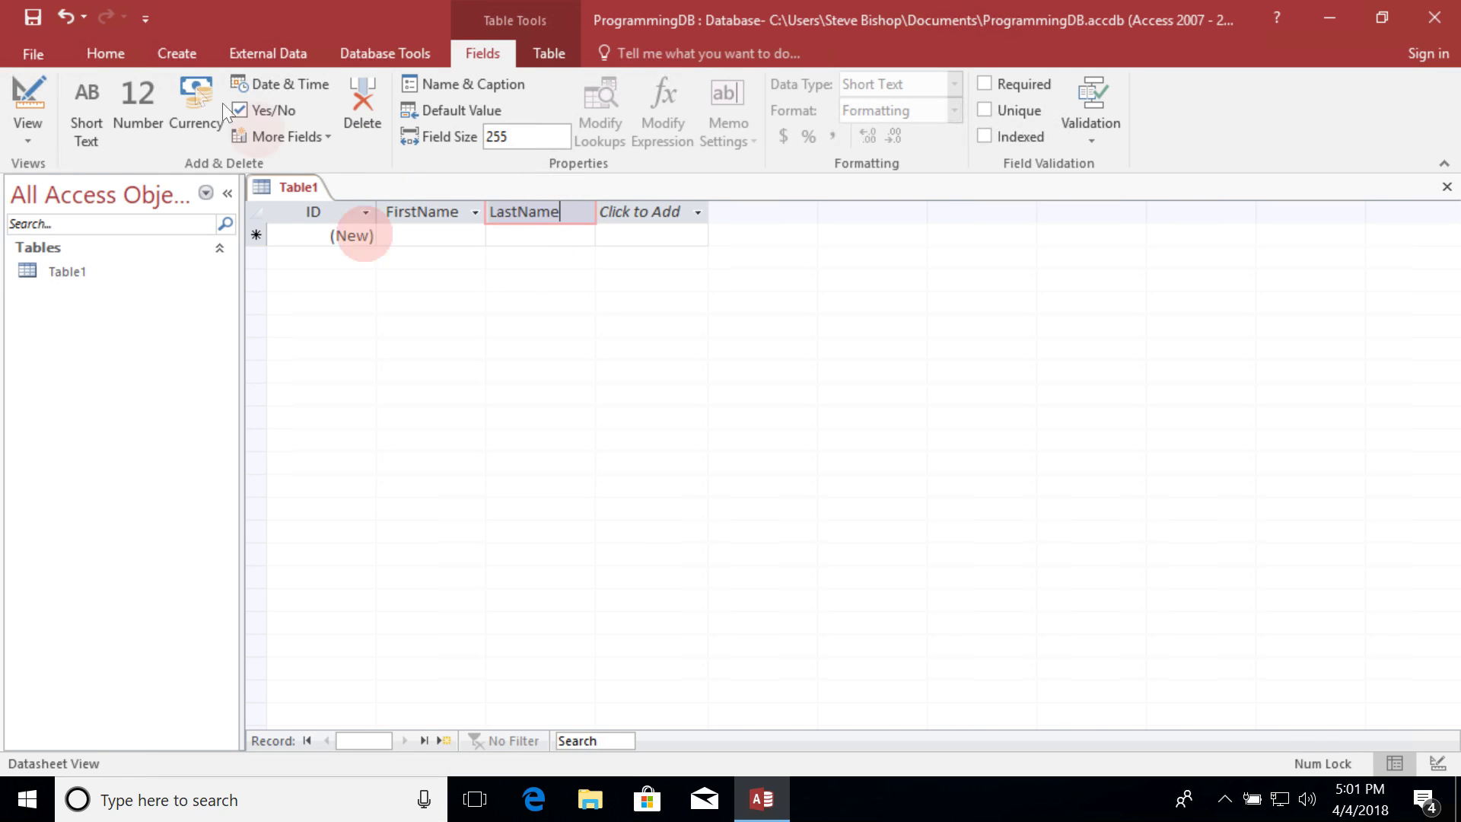
left_click(30, 17)
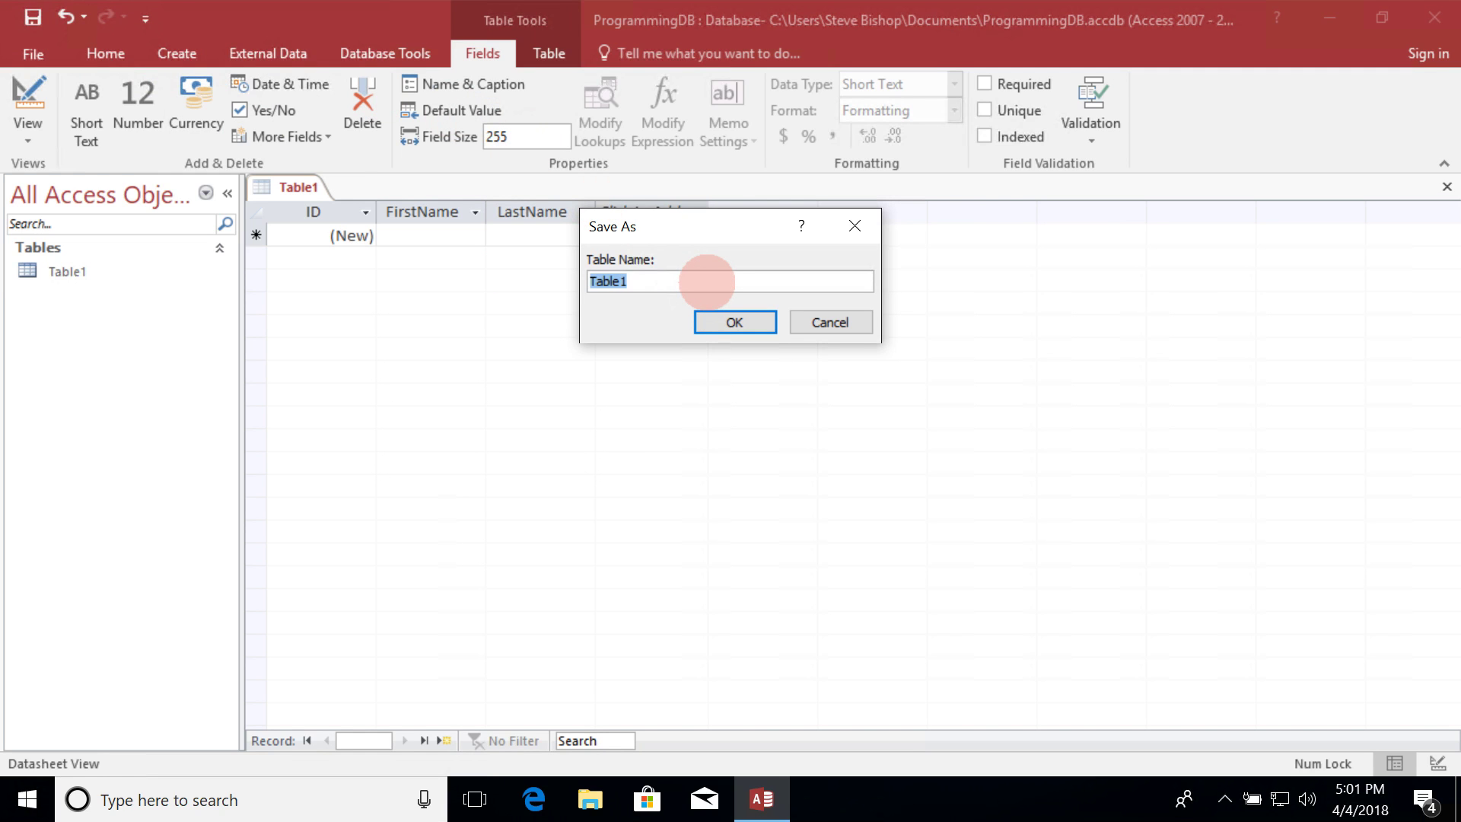
Step: Save the table under the name People and move into the first record
type("People")
key("Return")
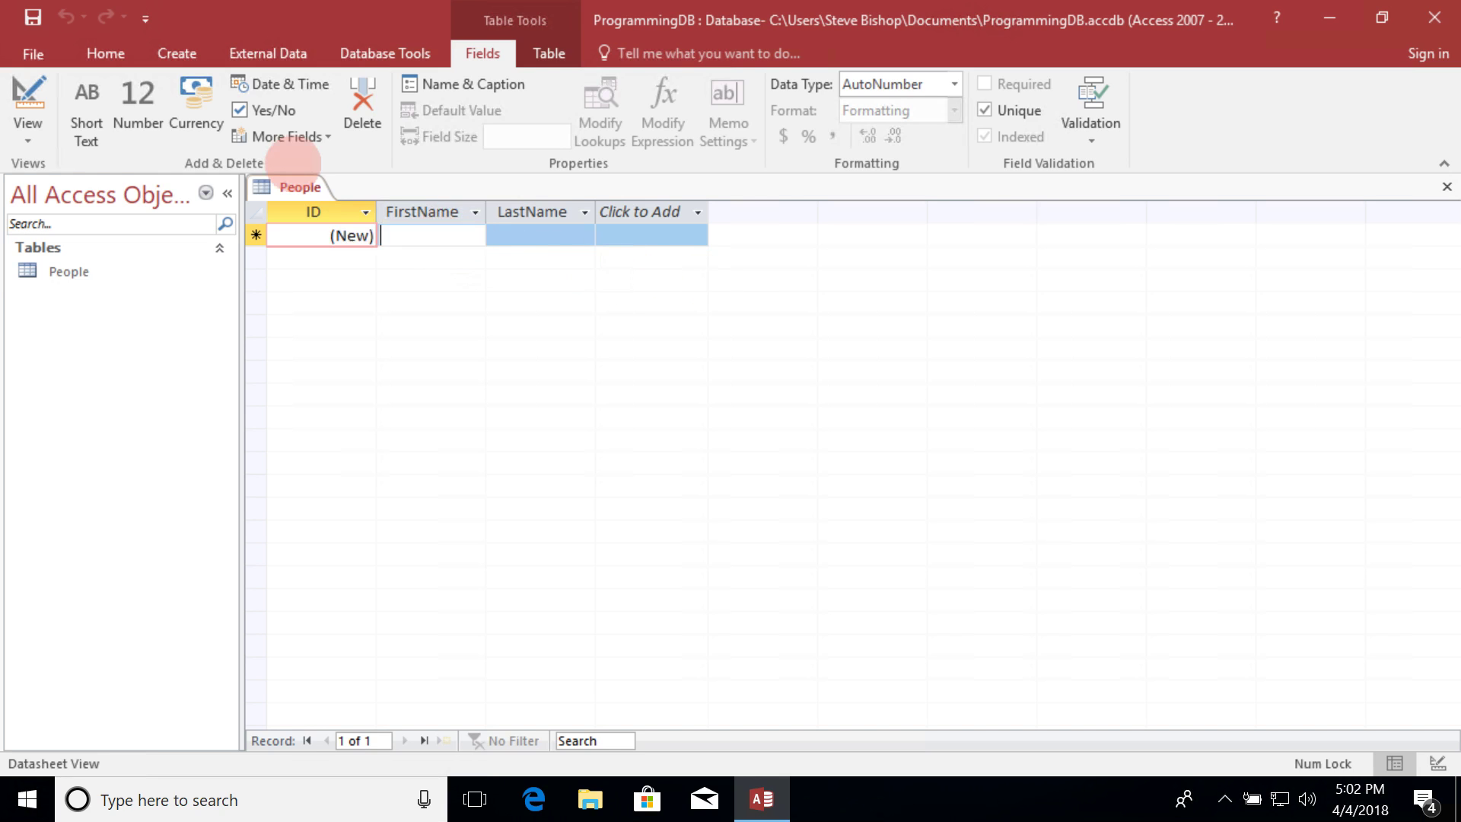
key("Tab")
type("Steve")
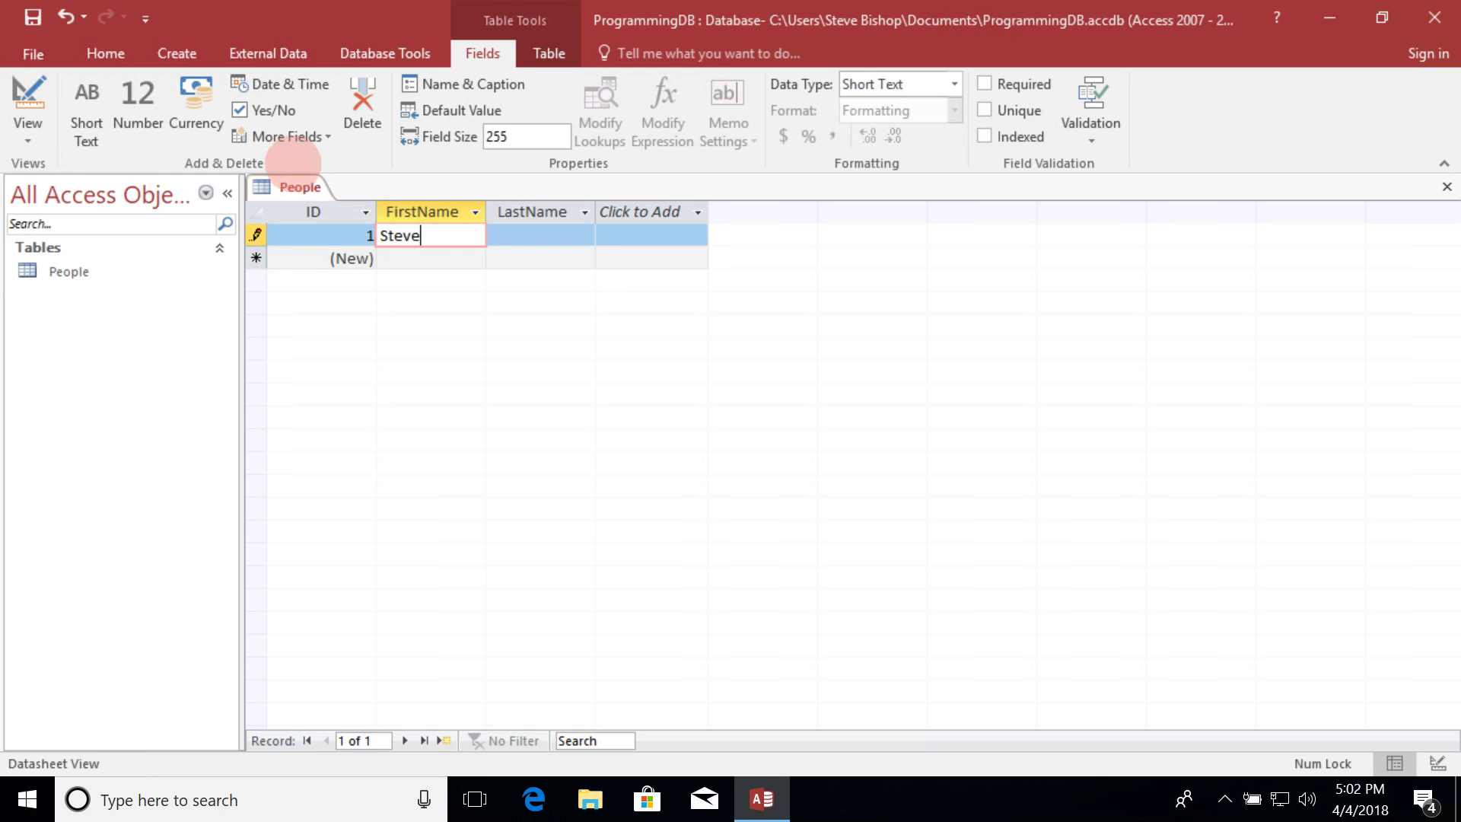
key("Tab")
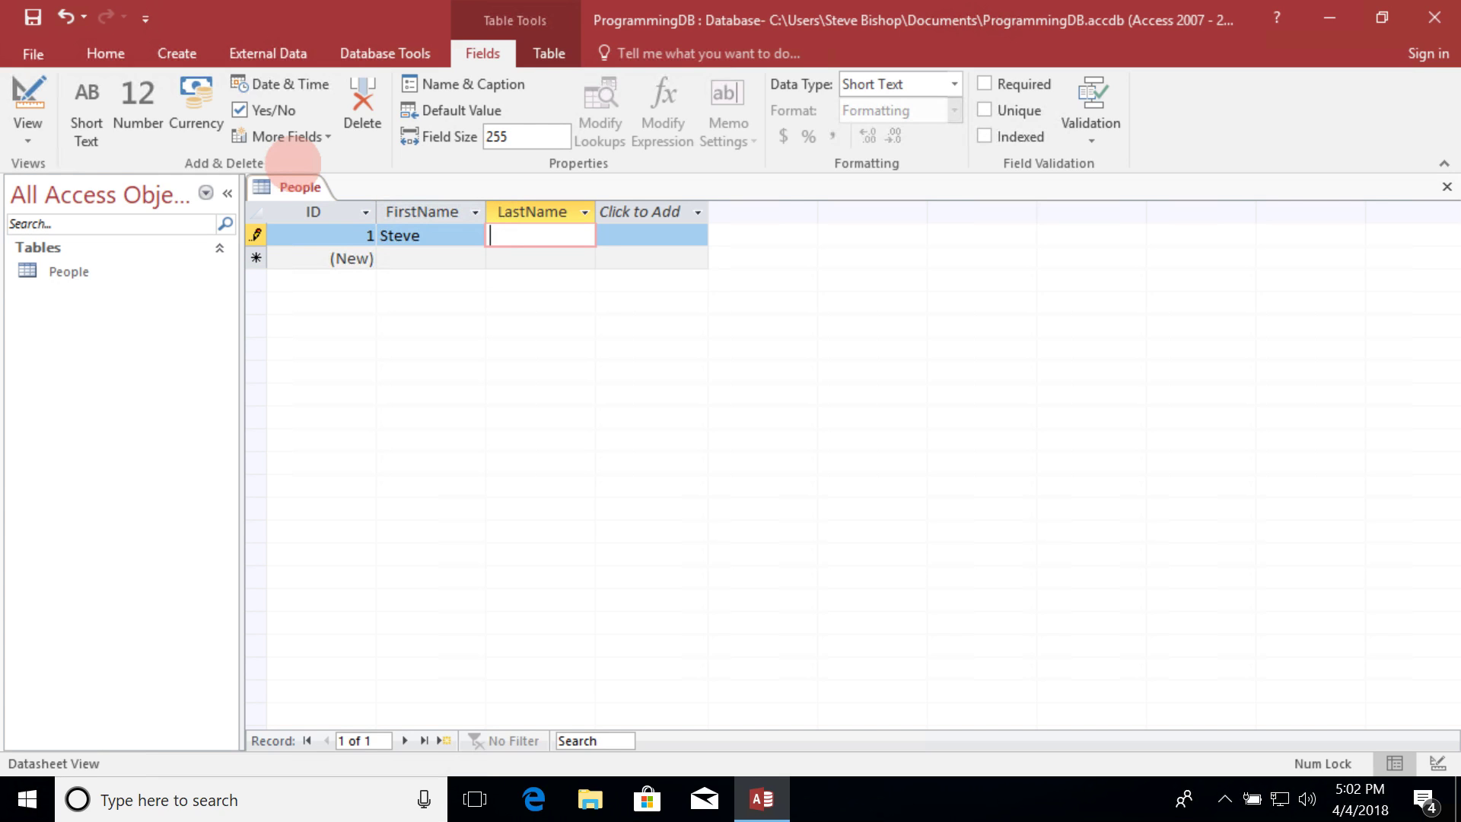
type("Bishop")
key("Tab")
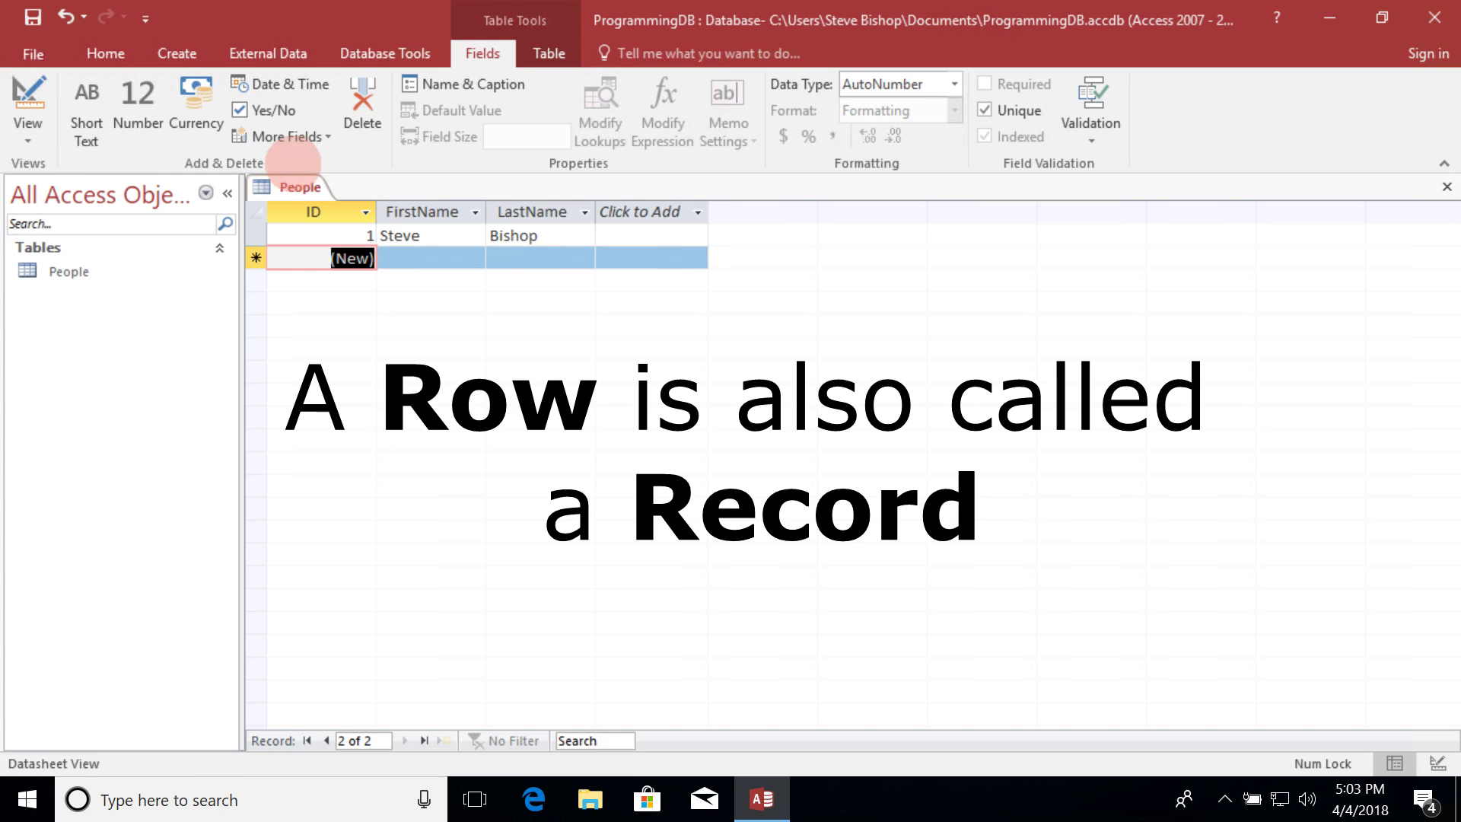
Step: Add two more records: Shane Doe and Denise Johnson
key("Tab")
type("Shane")
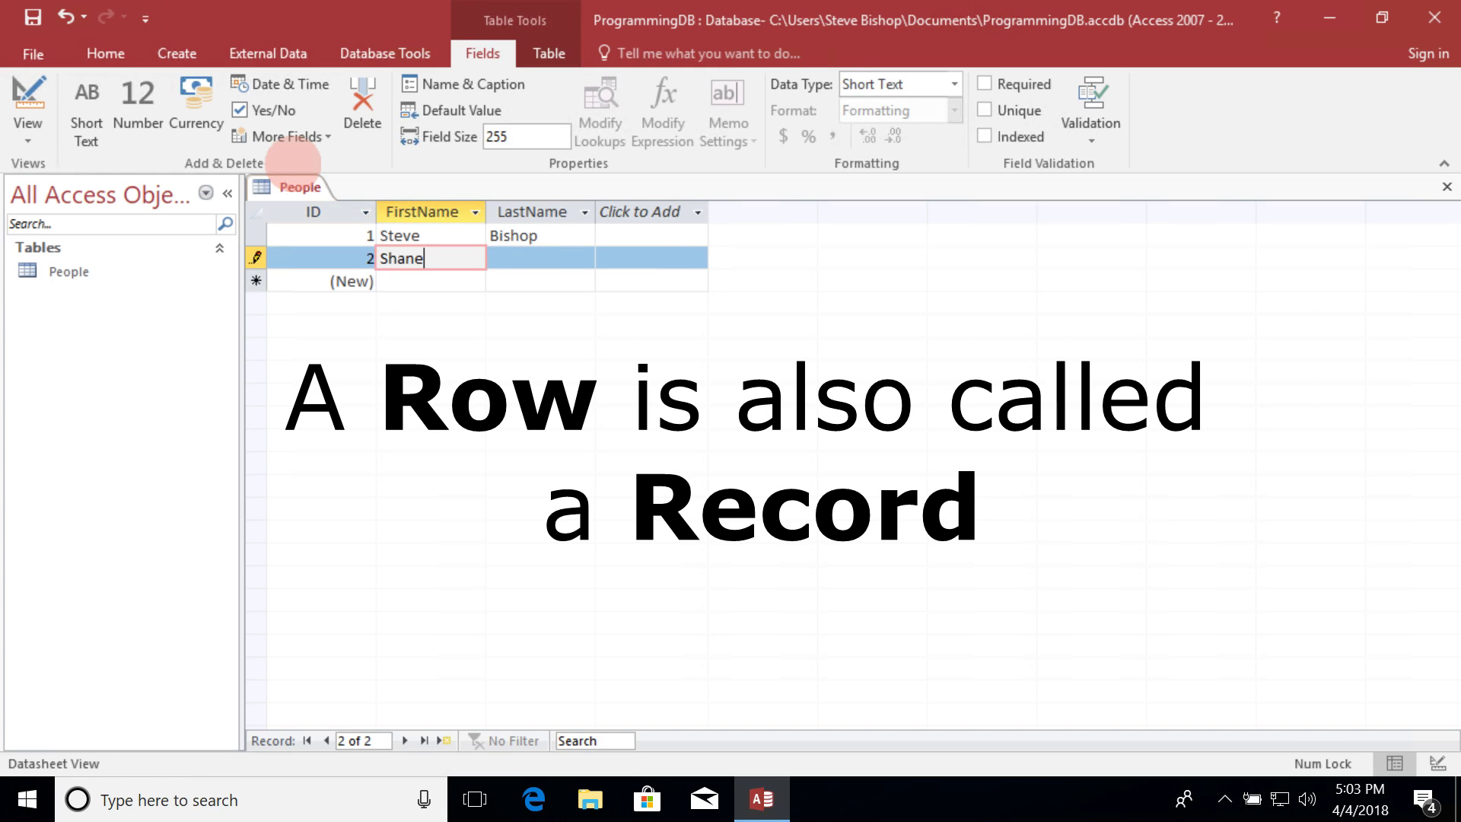
key("Tab")
type("Doe")
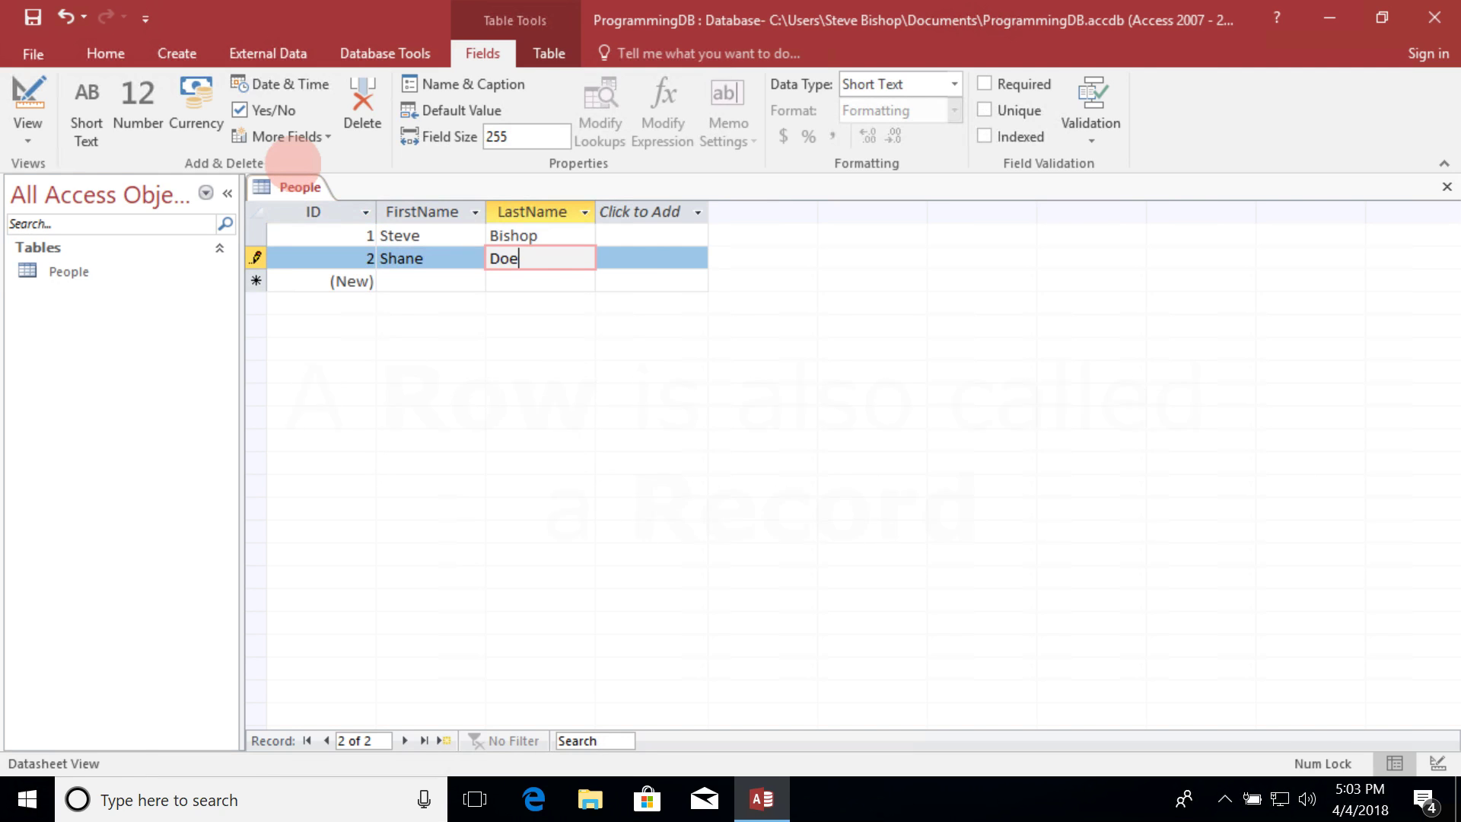
key("Tab")
key("Tab")
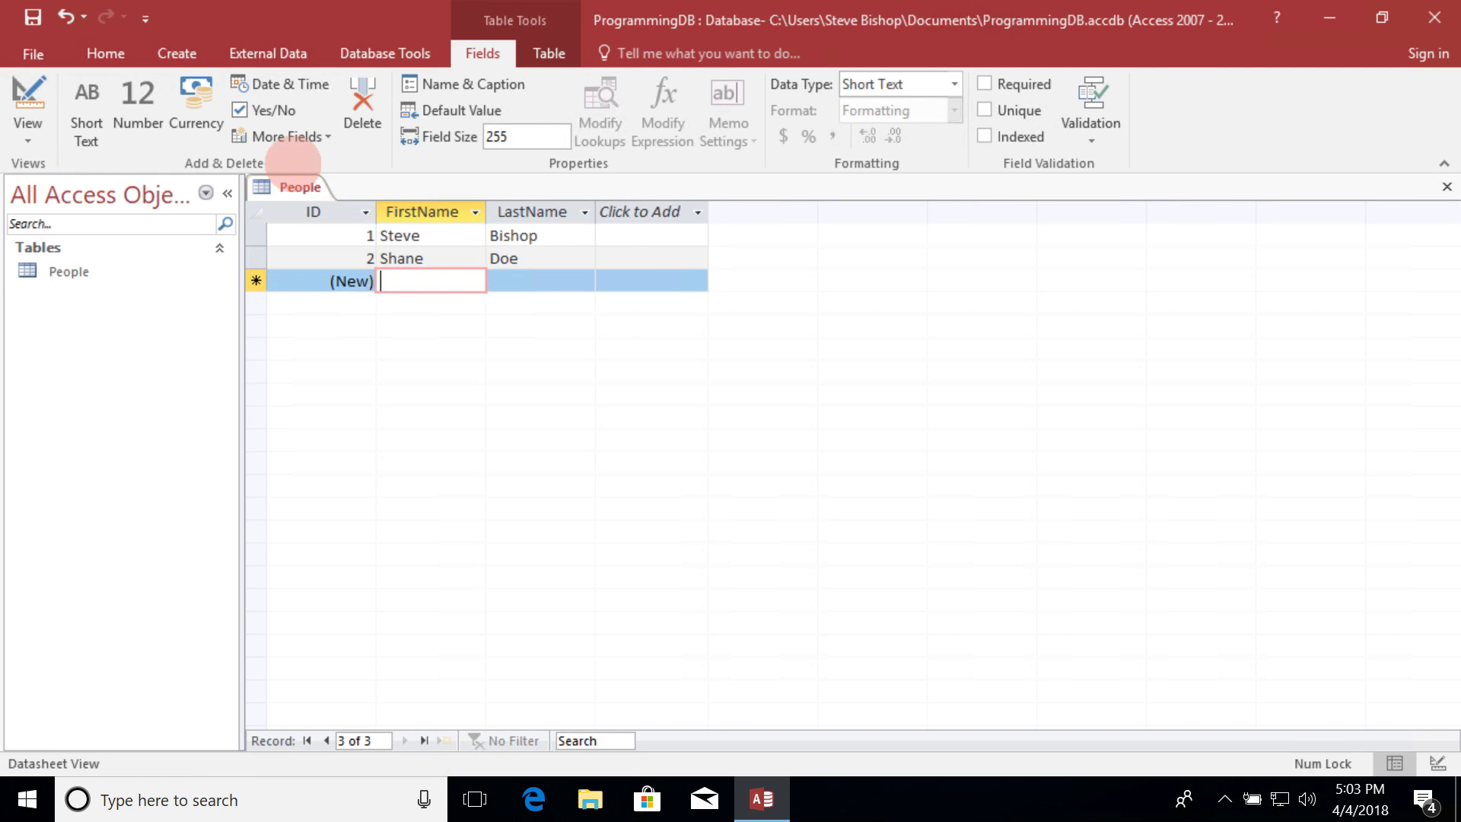
type("Denise")
key("Tab")
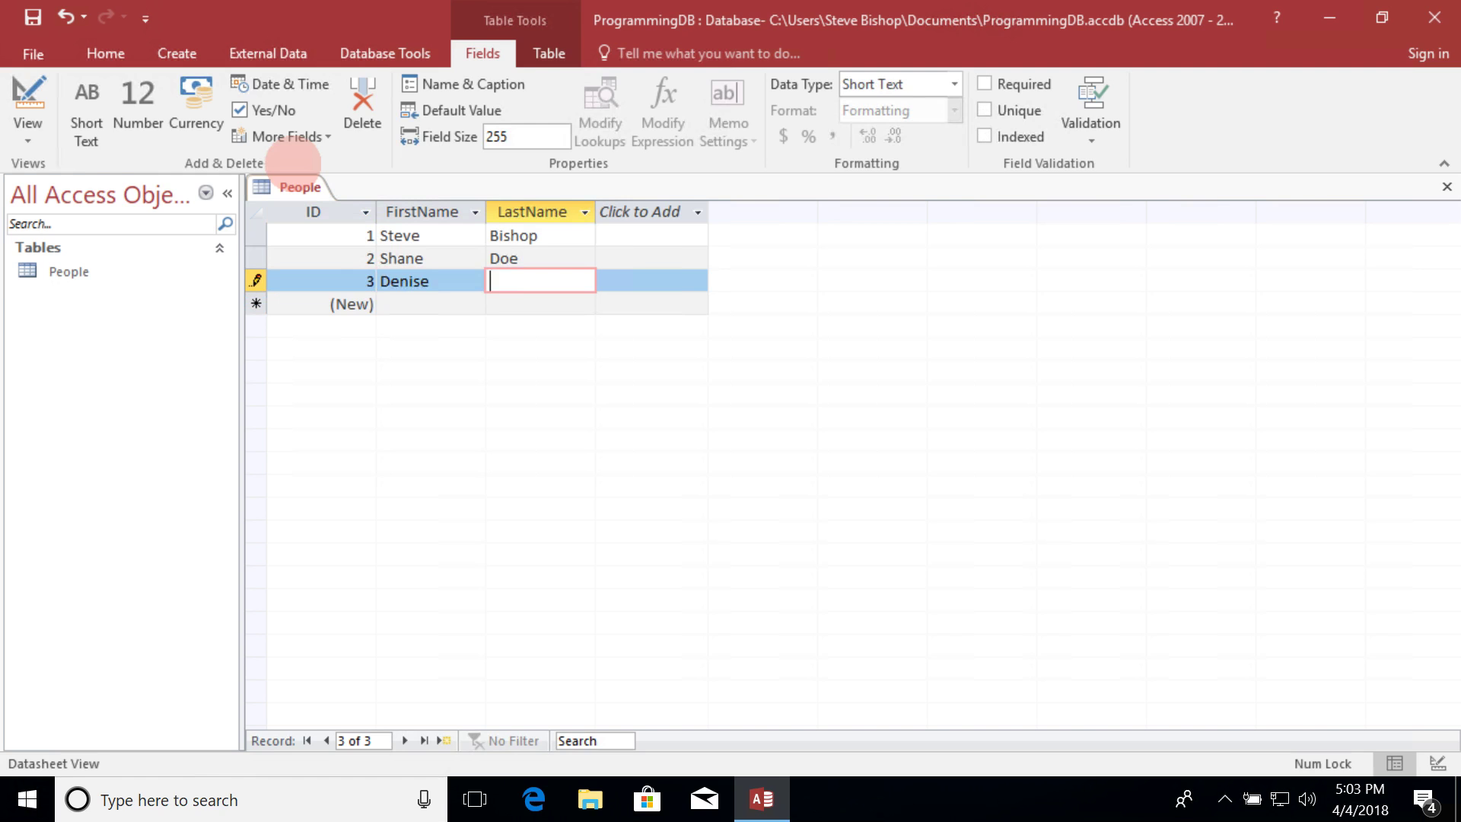
type("Johnson")
key("Tab")
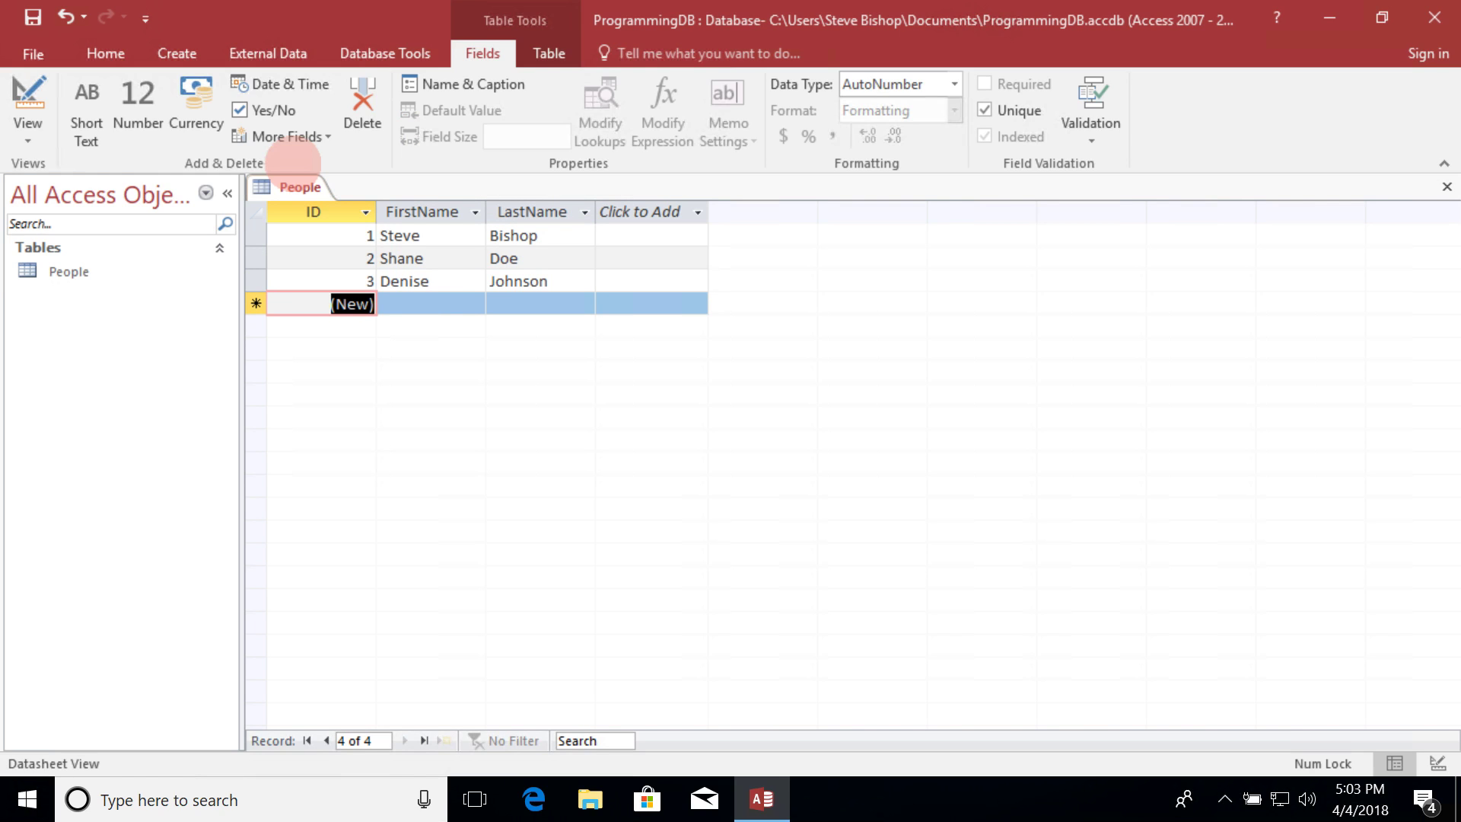
left_click(649, 212)
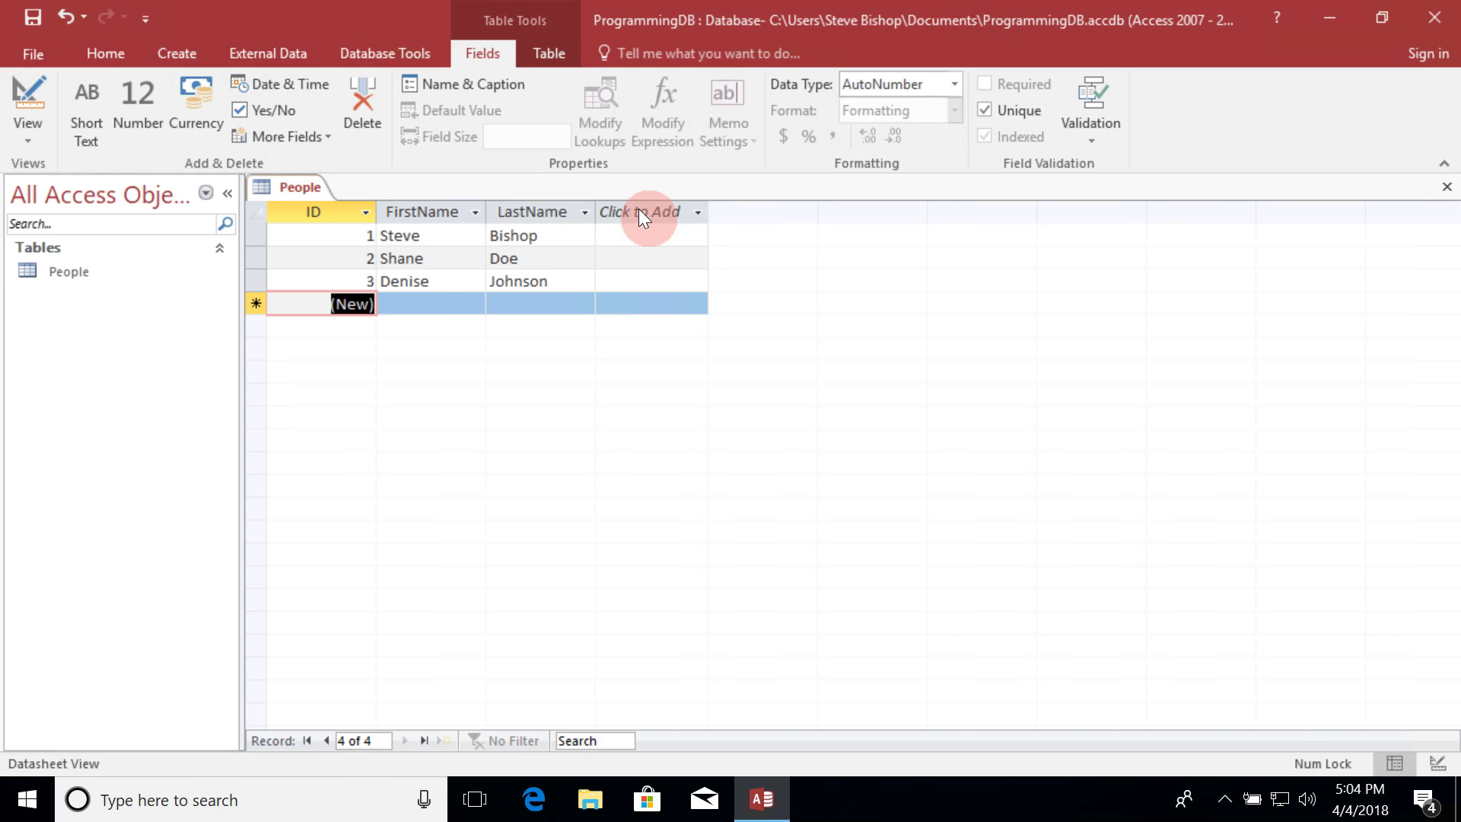
Step: Switch the People table to Design View
right_click(290, 186)
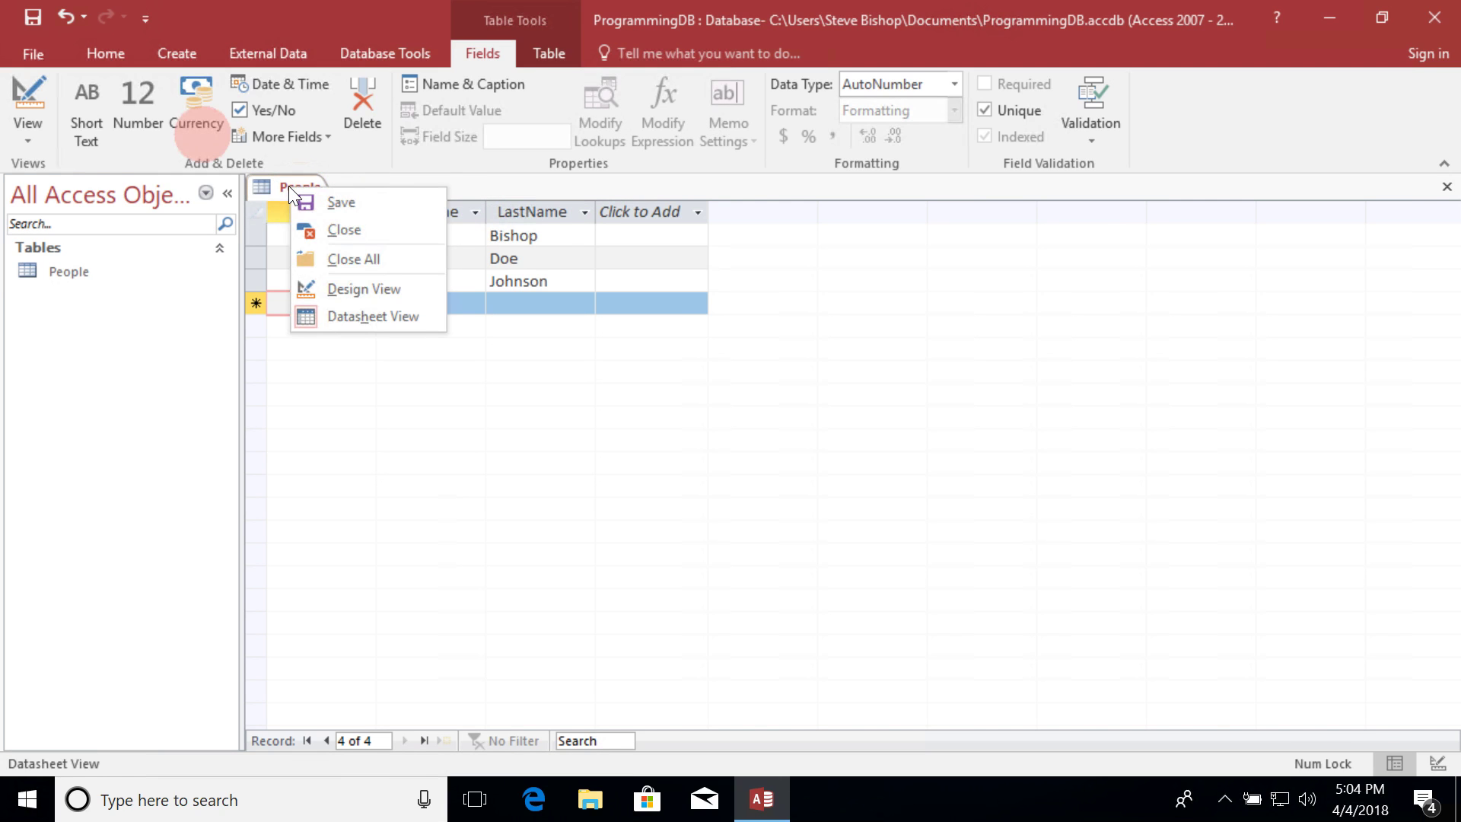
left_click(374, 290)
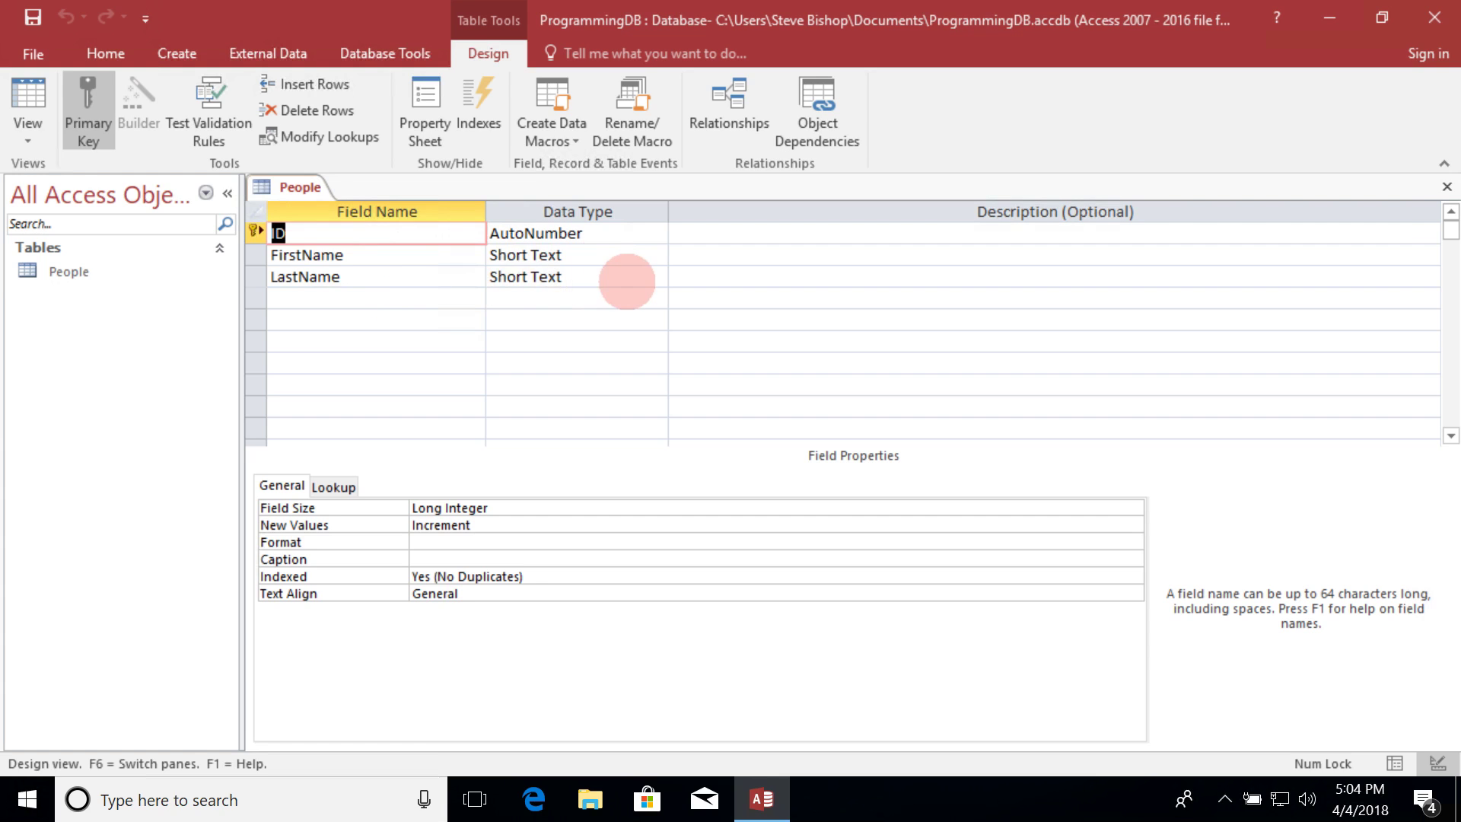
Step: Add a DOB field with the Date/Time data type below LastName
left_click(428, 303)
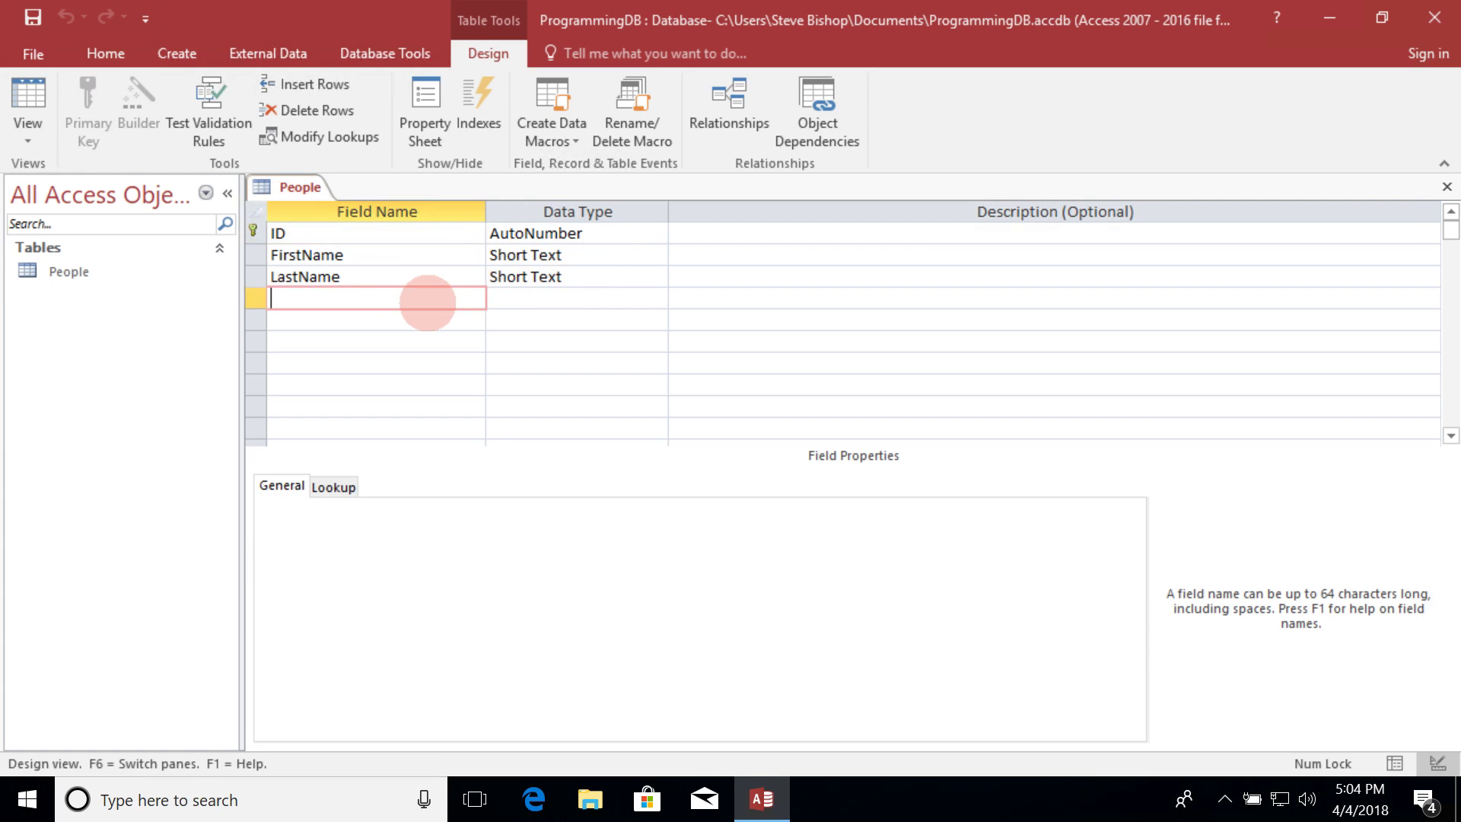
type("B")
key("BackSpace")
type("DOB")
key("Tab")
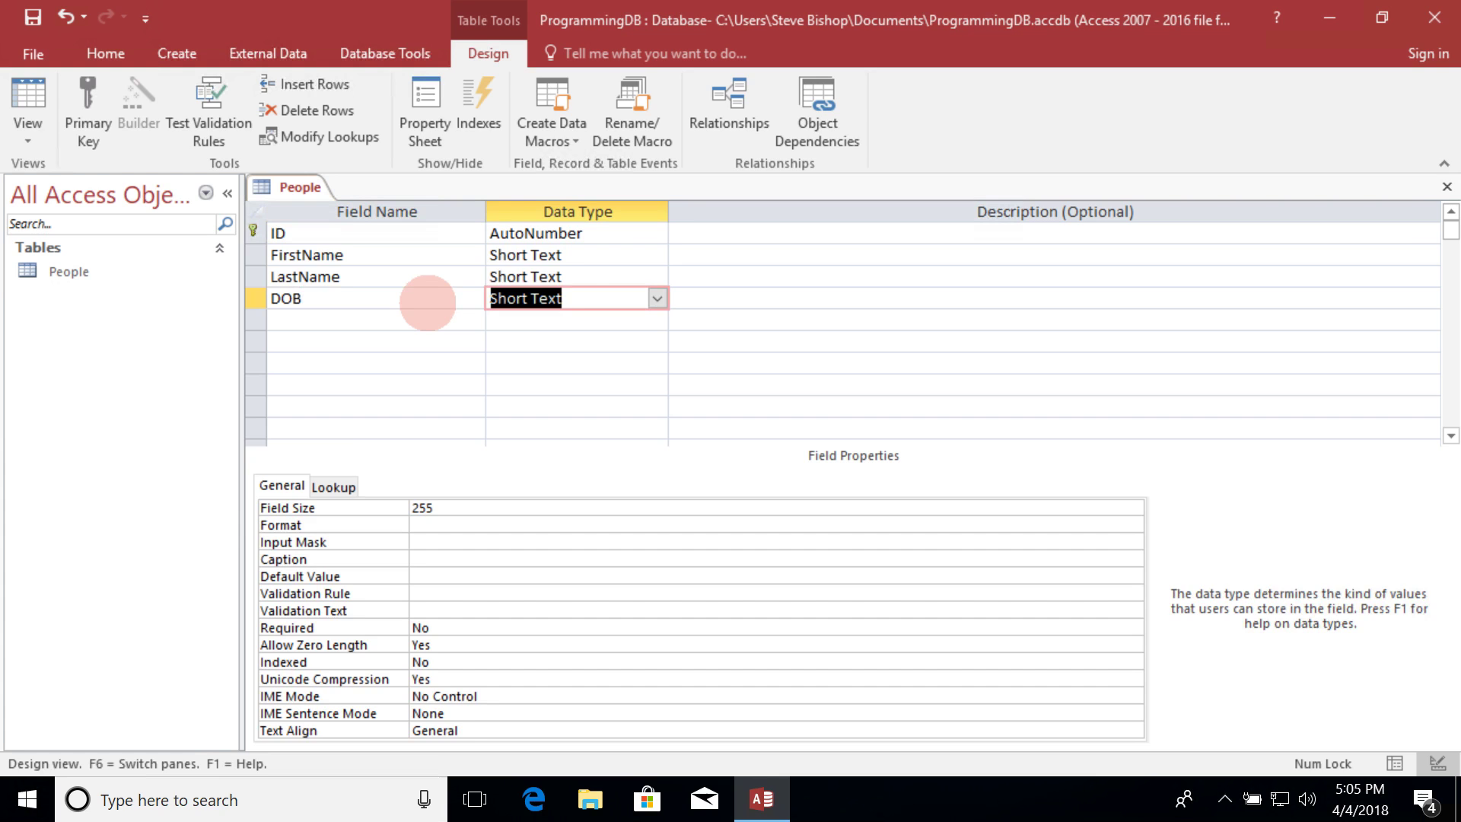
left_click(656, 297)
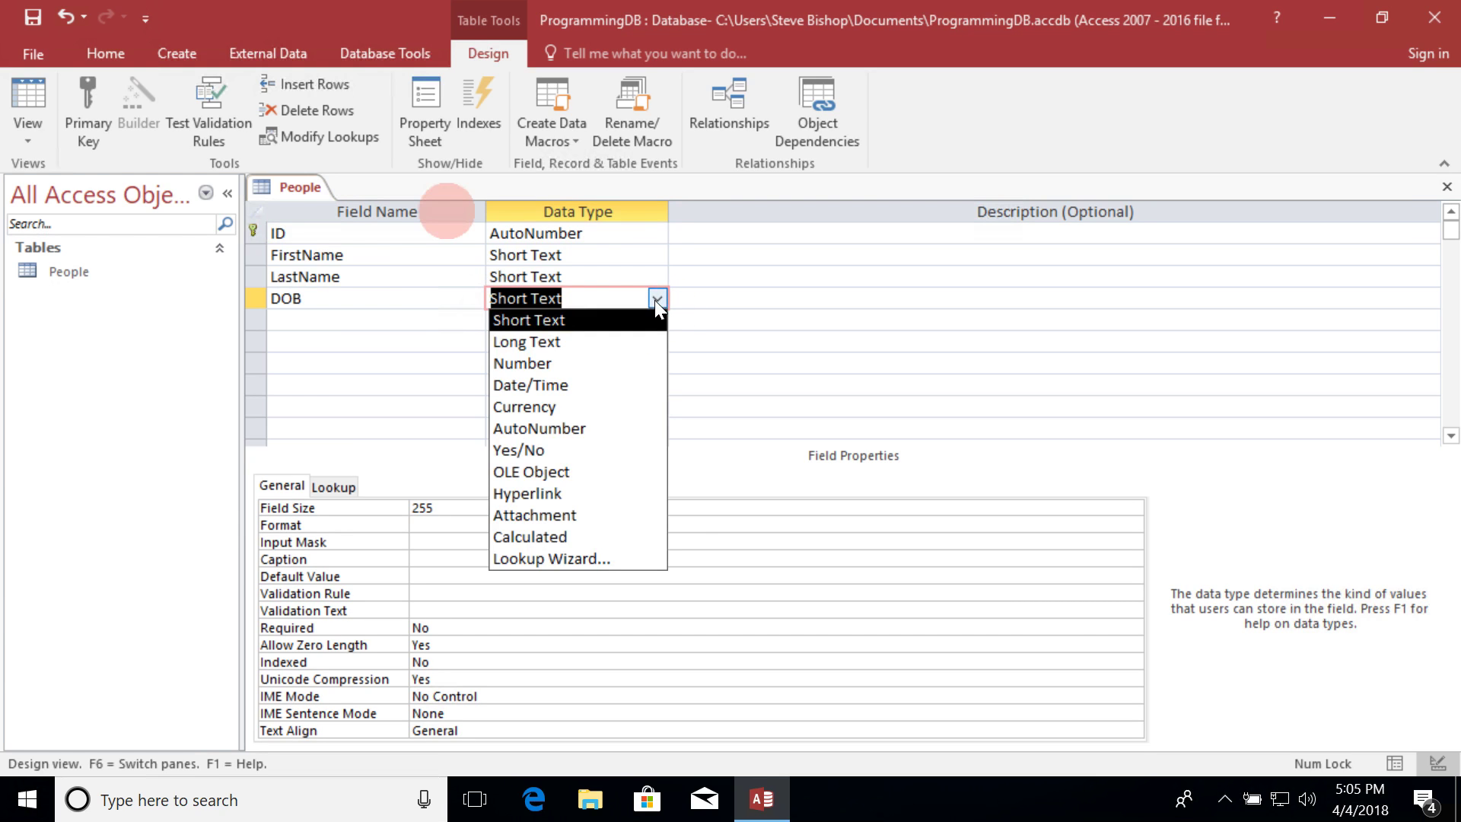
left_click(531, 388)
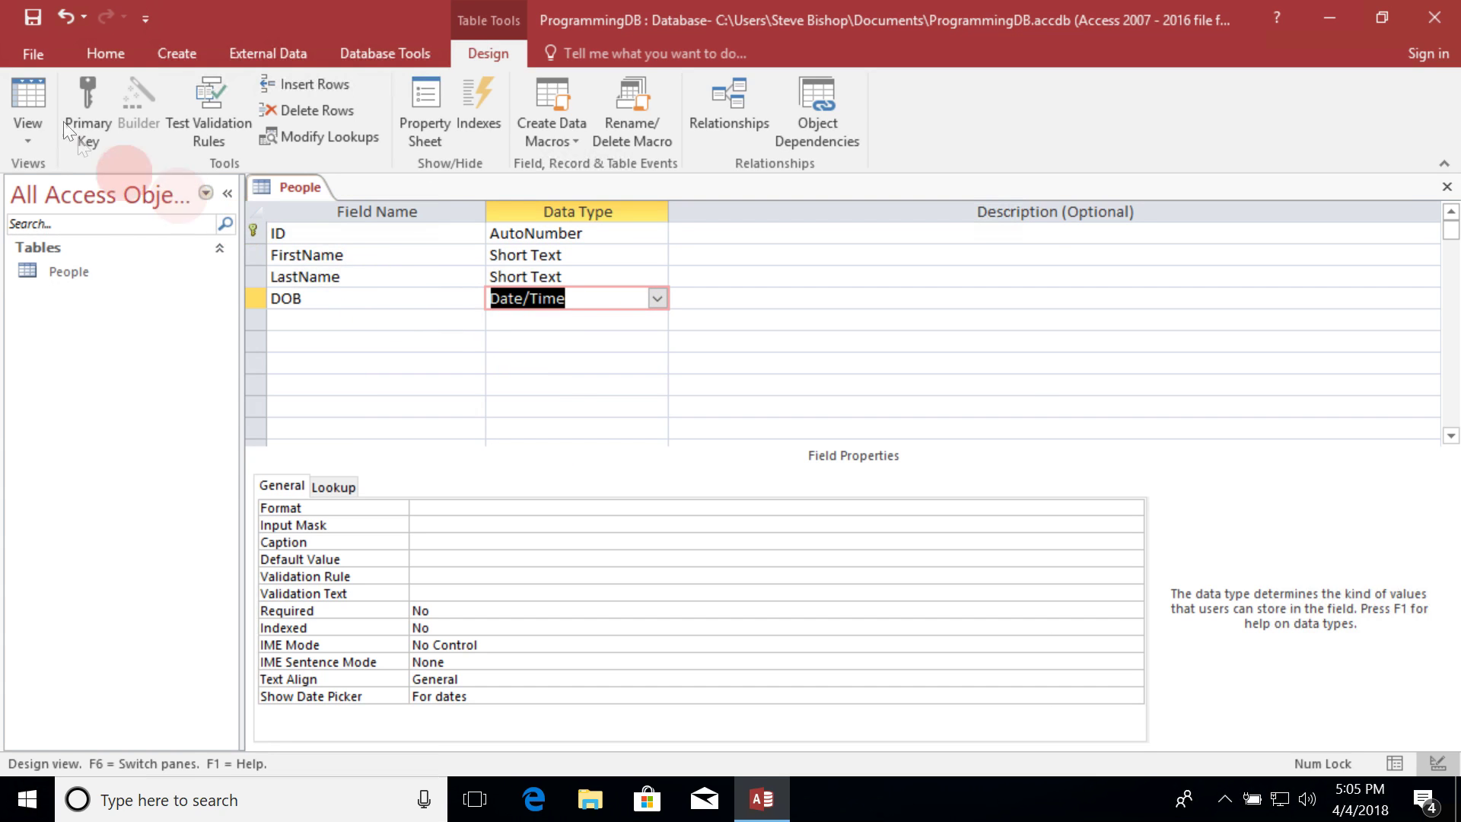
Step: Save the table design and return to Datasheet View
left_click(32, 18)
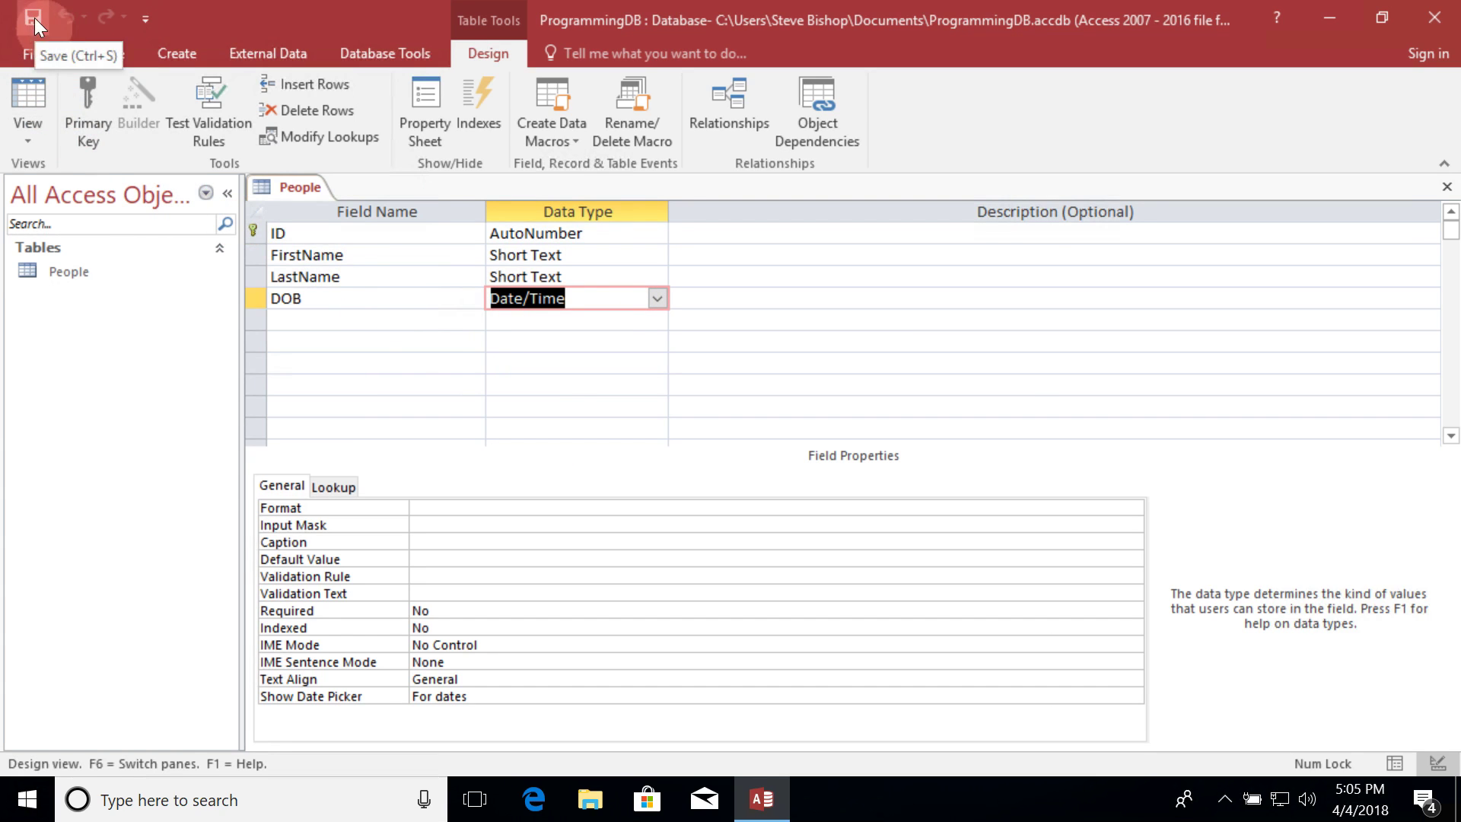
right_click(293, 185)
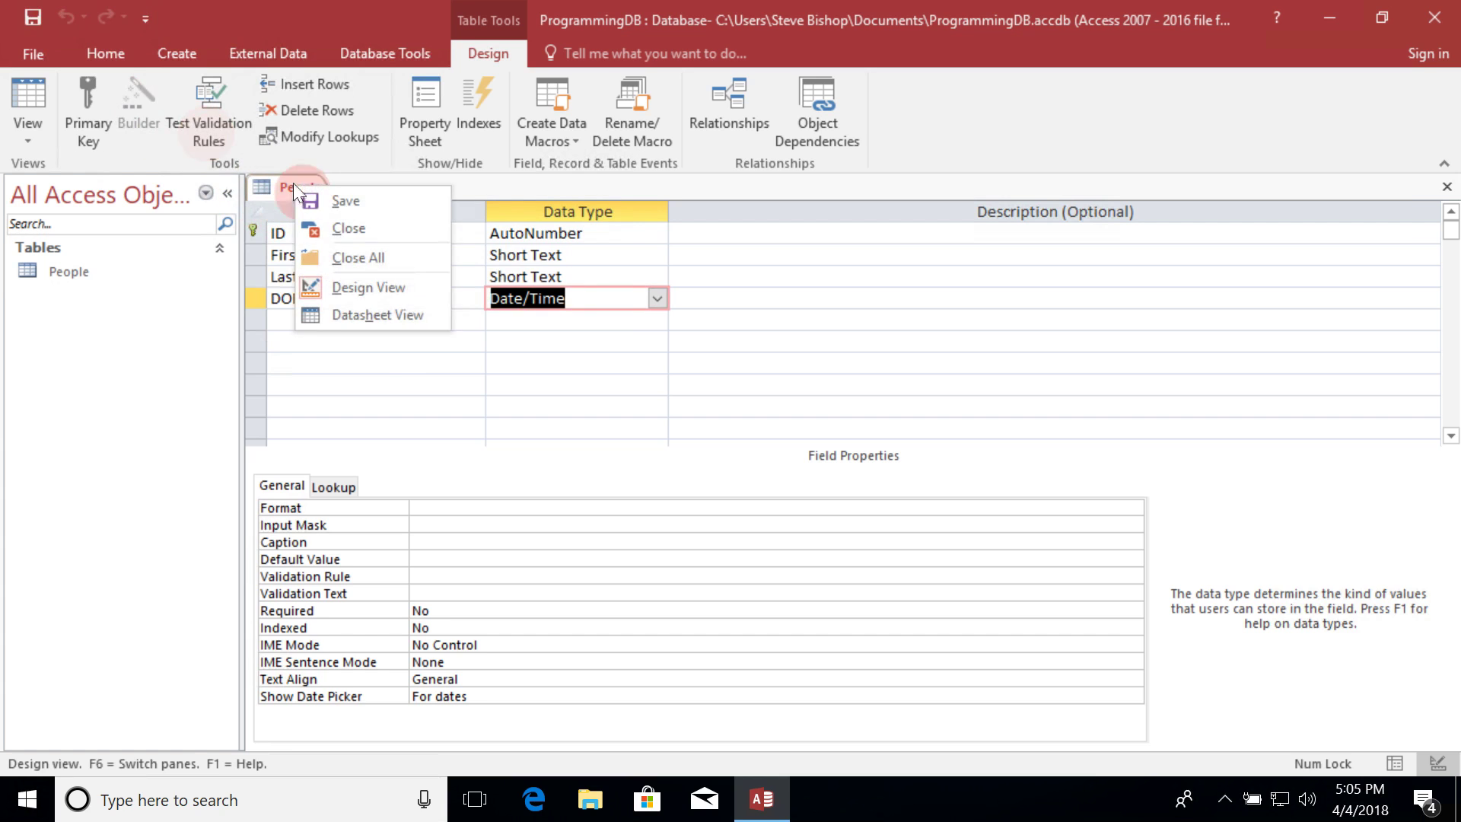
left_click(381, 316)
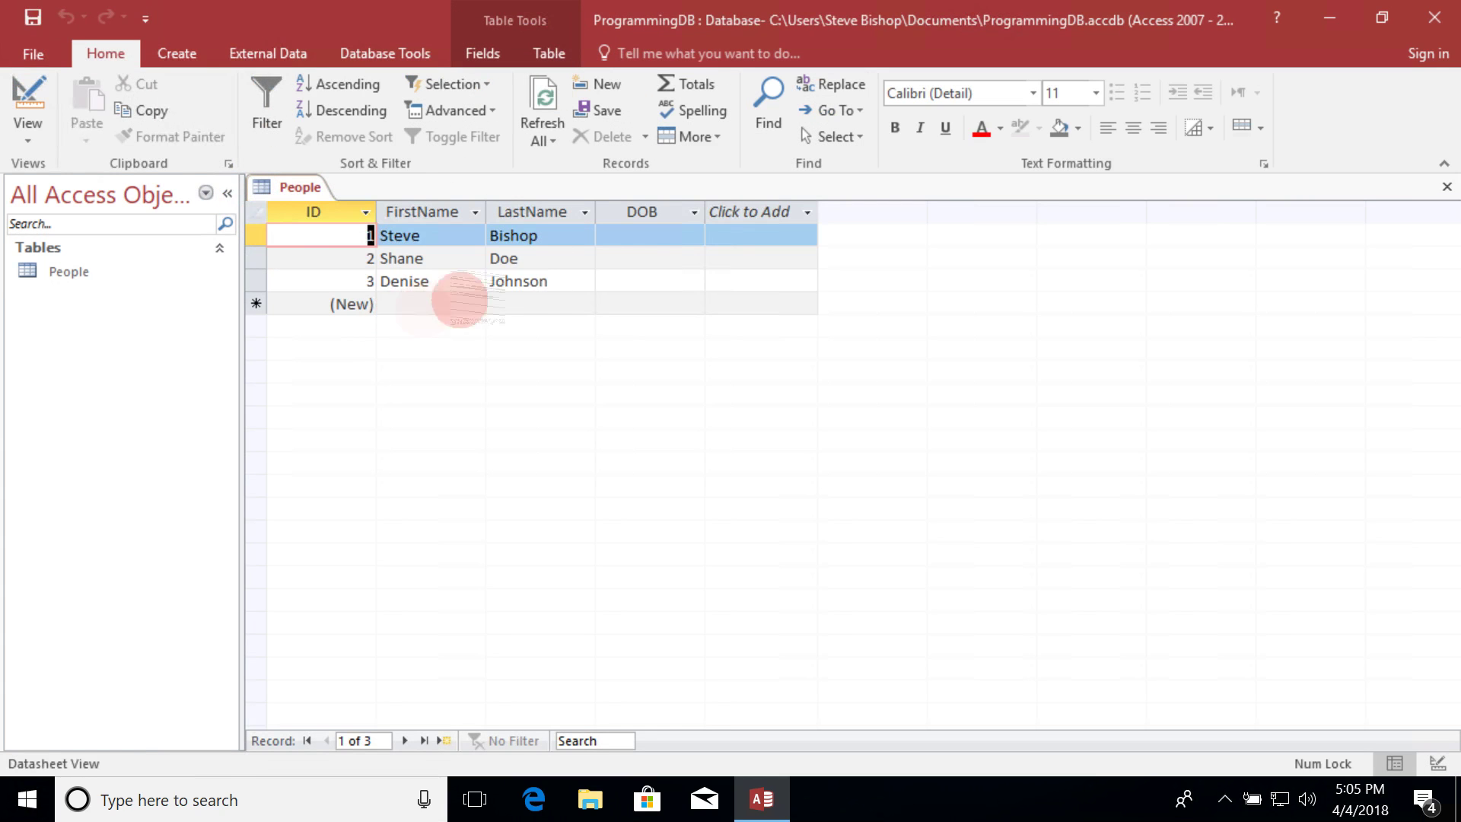
Step: Set the first record's DOB to 1/18/2017 using the date picker
left_click(658, 240)
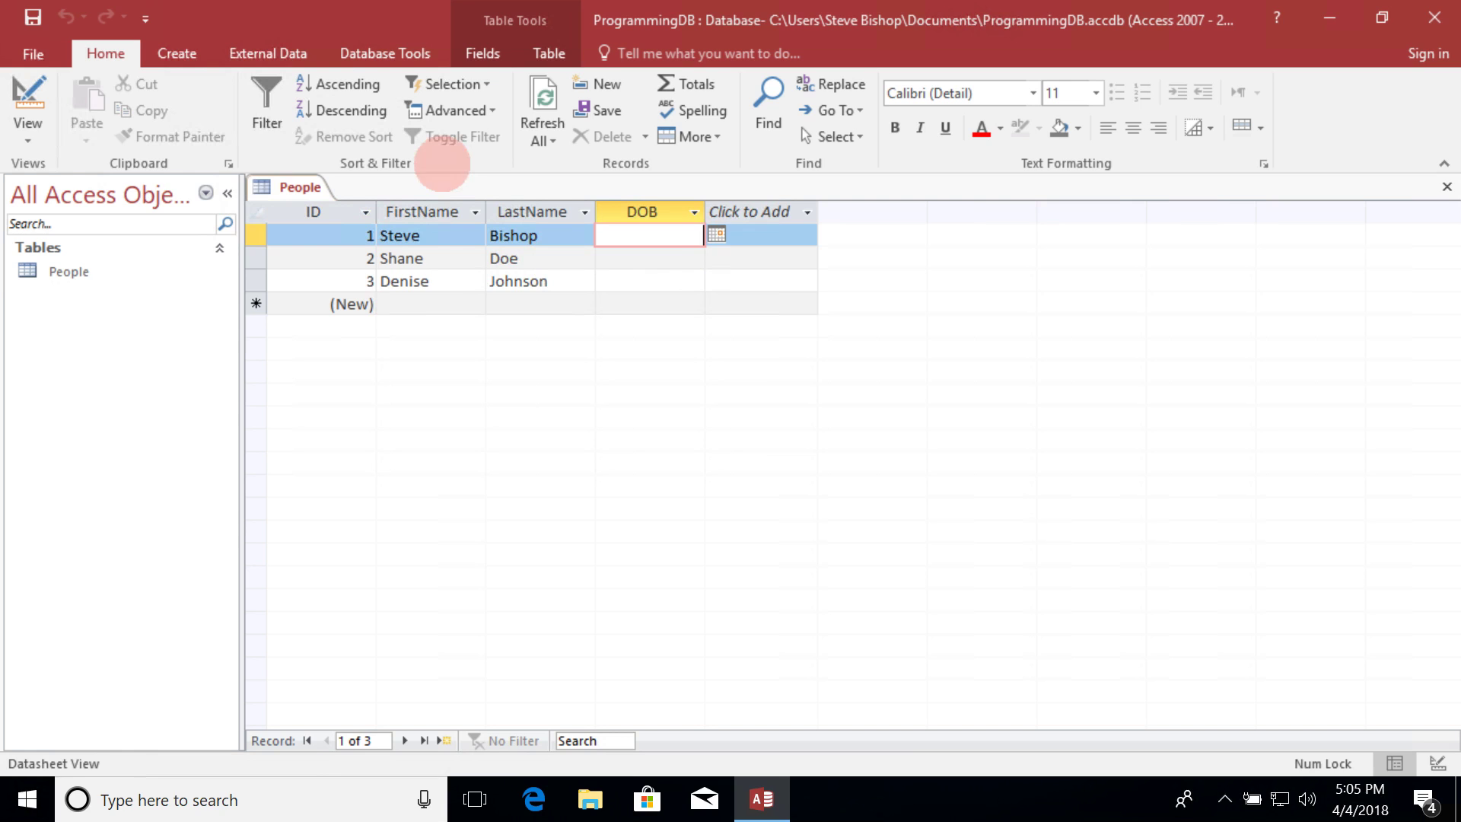
left_click(715, 233)
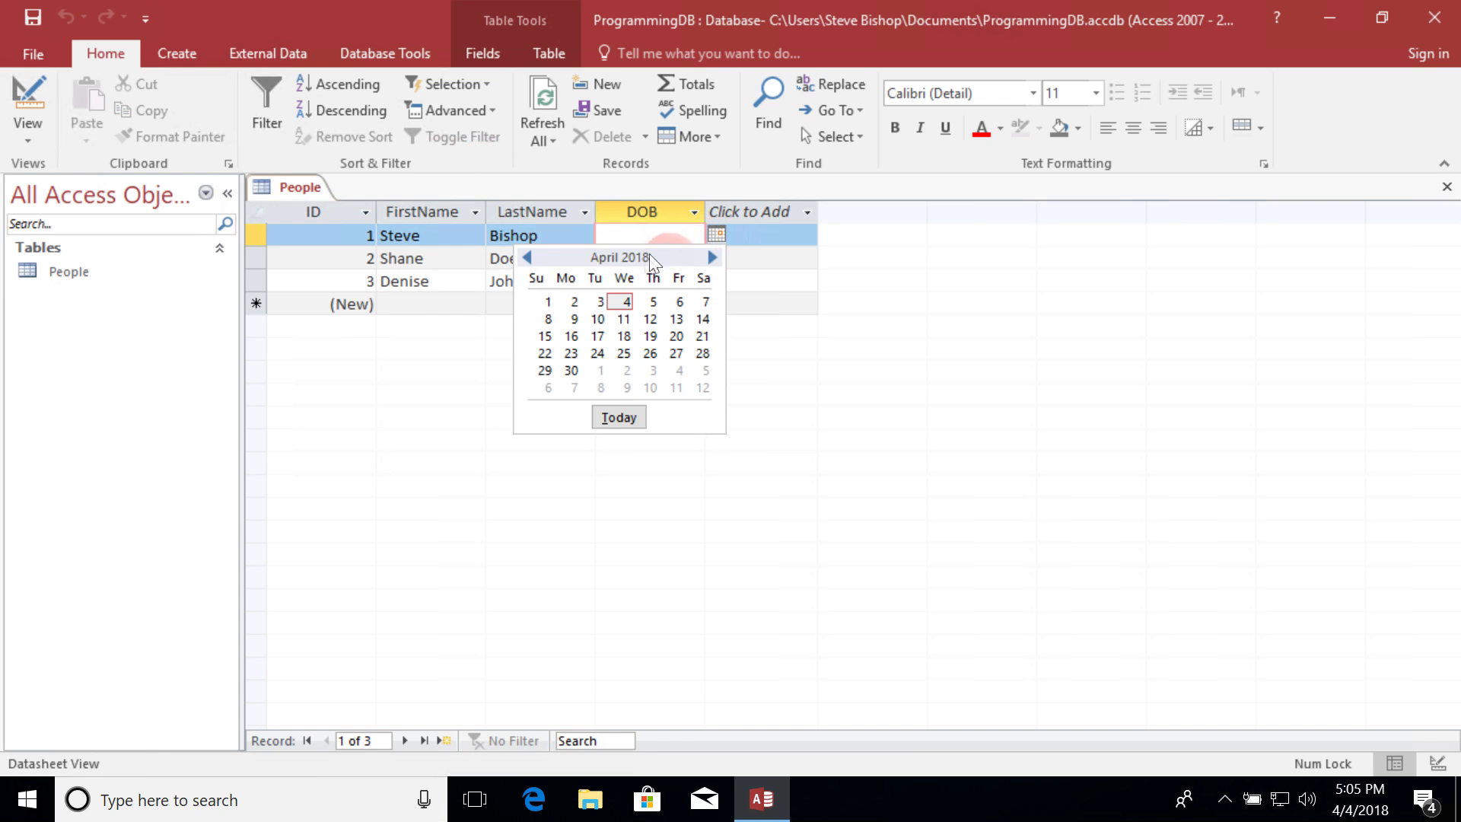
left_click(527, 257)
left_click(527, 257)
left_click(527, 257)
left_click(528, 257)
left_click(528, 257)
left_click(527, 257)
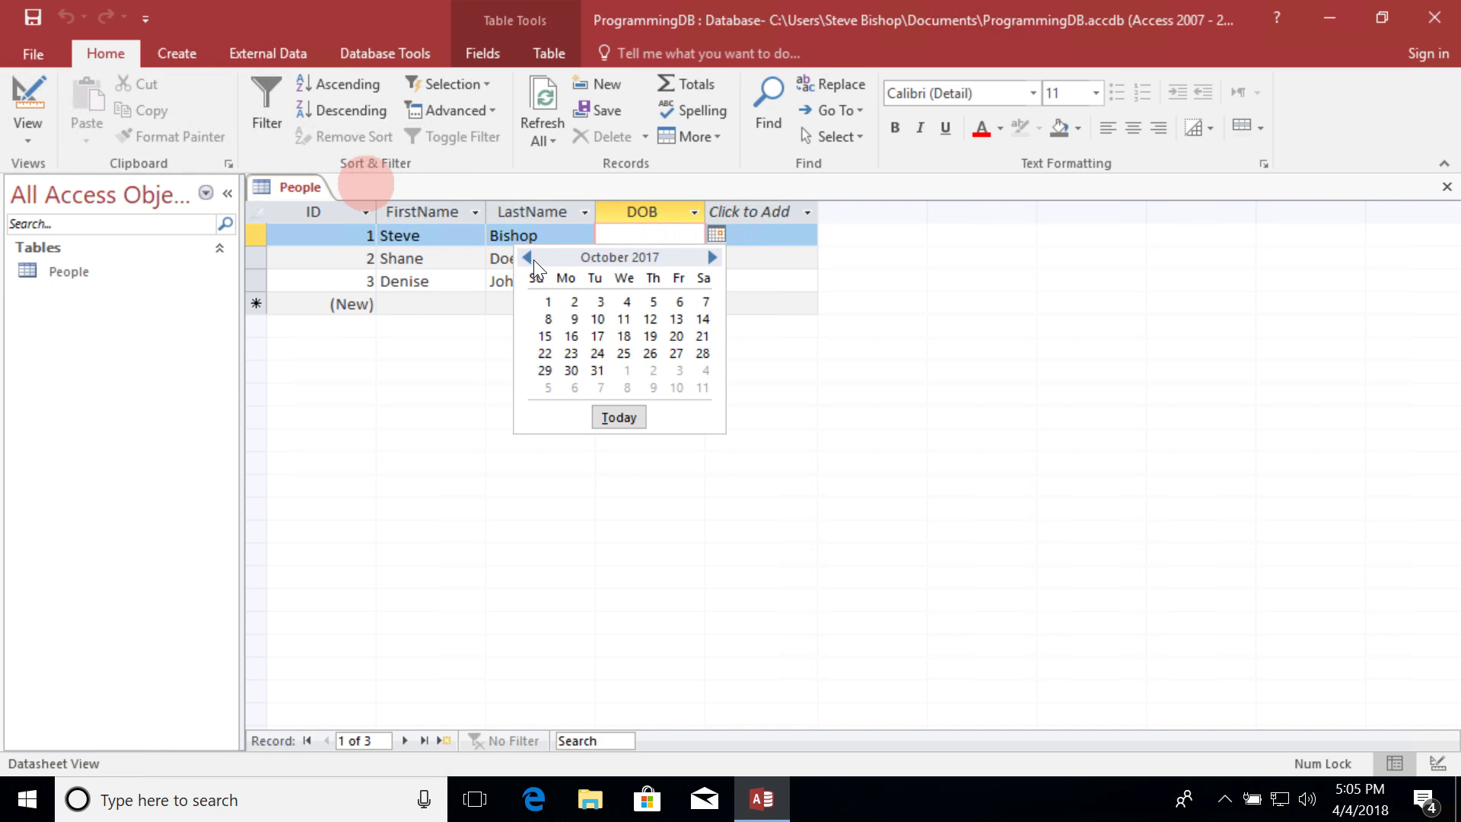
double_click(532, 258)
triple_click(533, 259)
triple_click(533, 259)
left_click(533, 259)
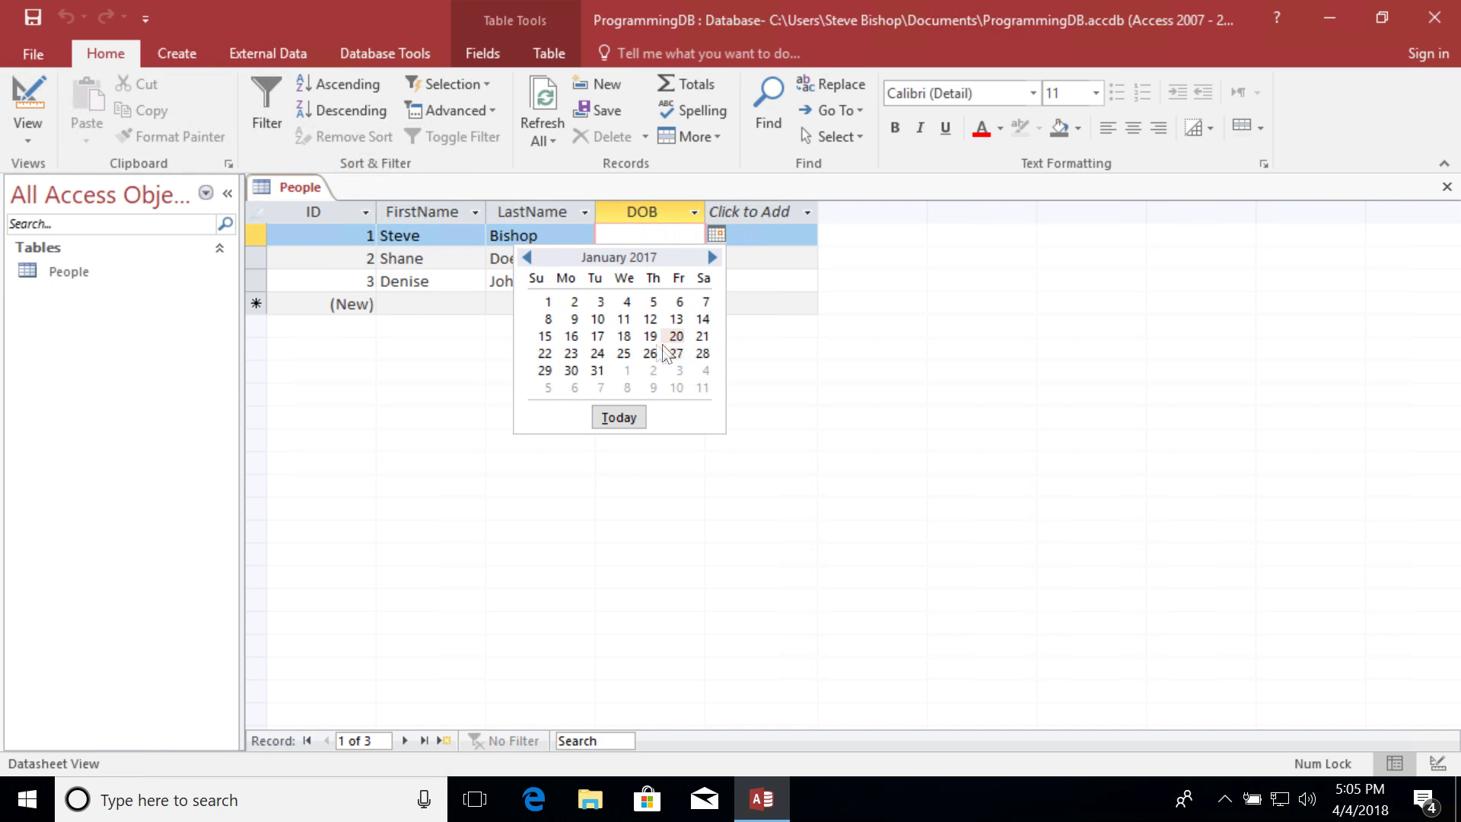
left_click(623, 336)
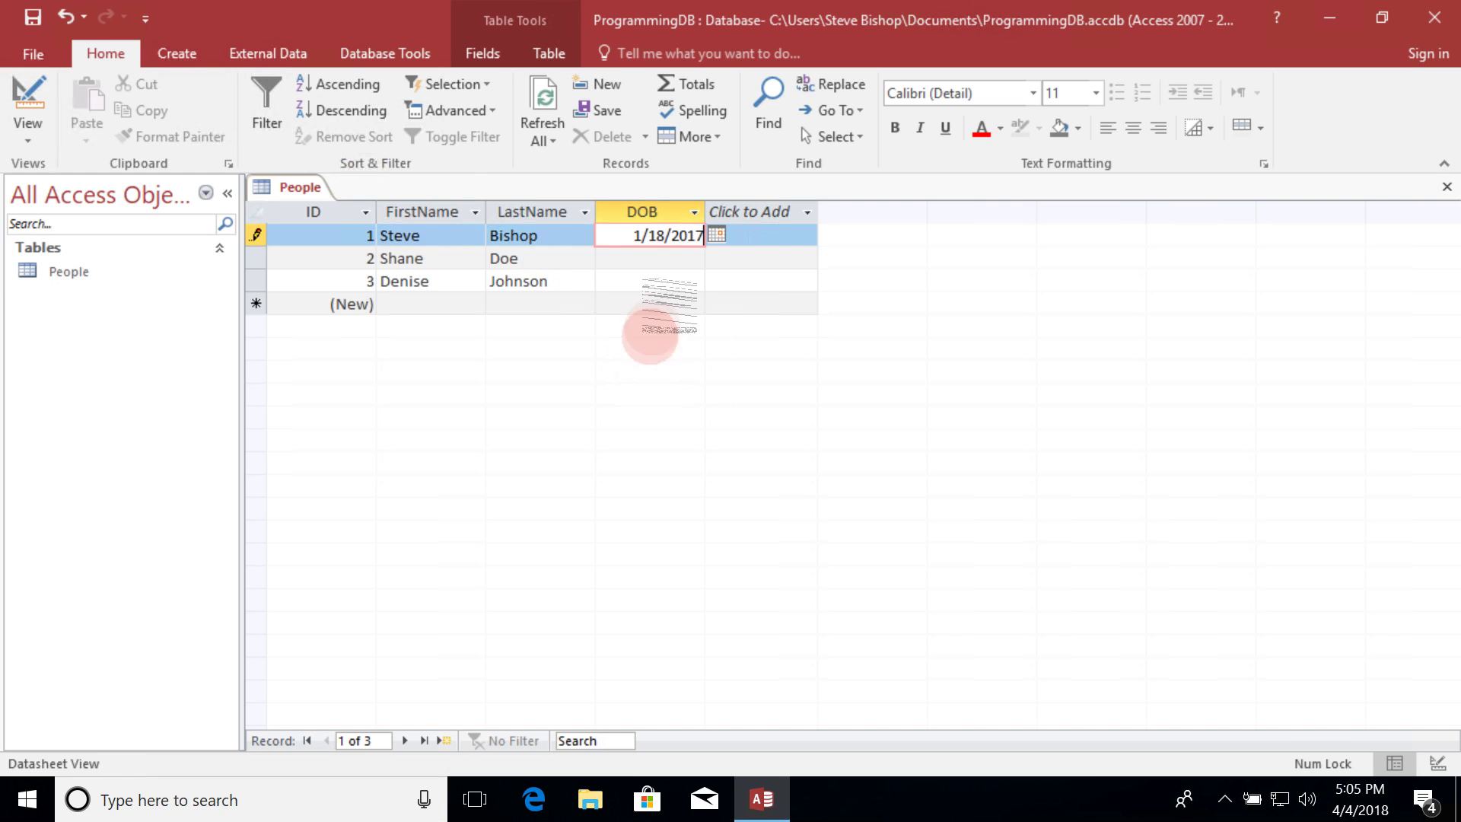
Step: Set the second record's DOB to 4/26/2018 and the third's to 10/23/2001
left_click(670, 257)
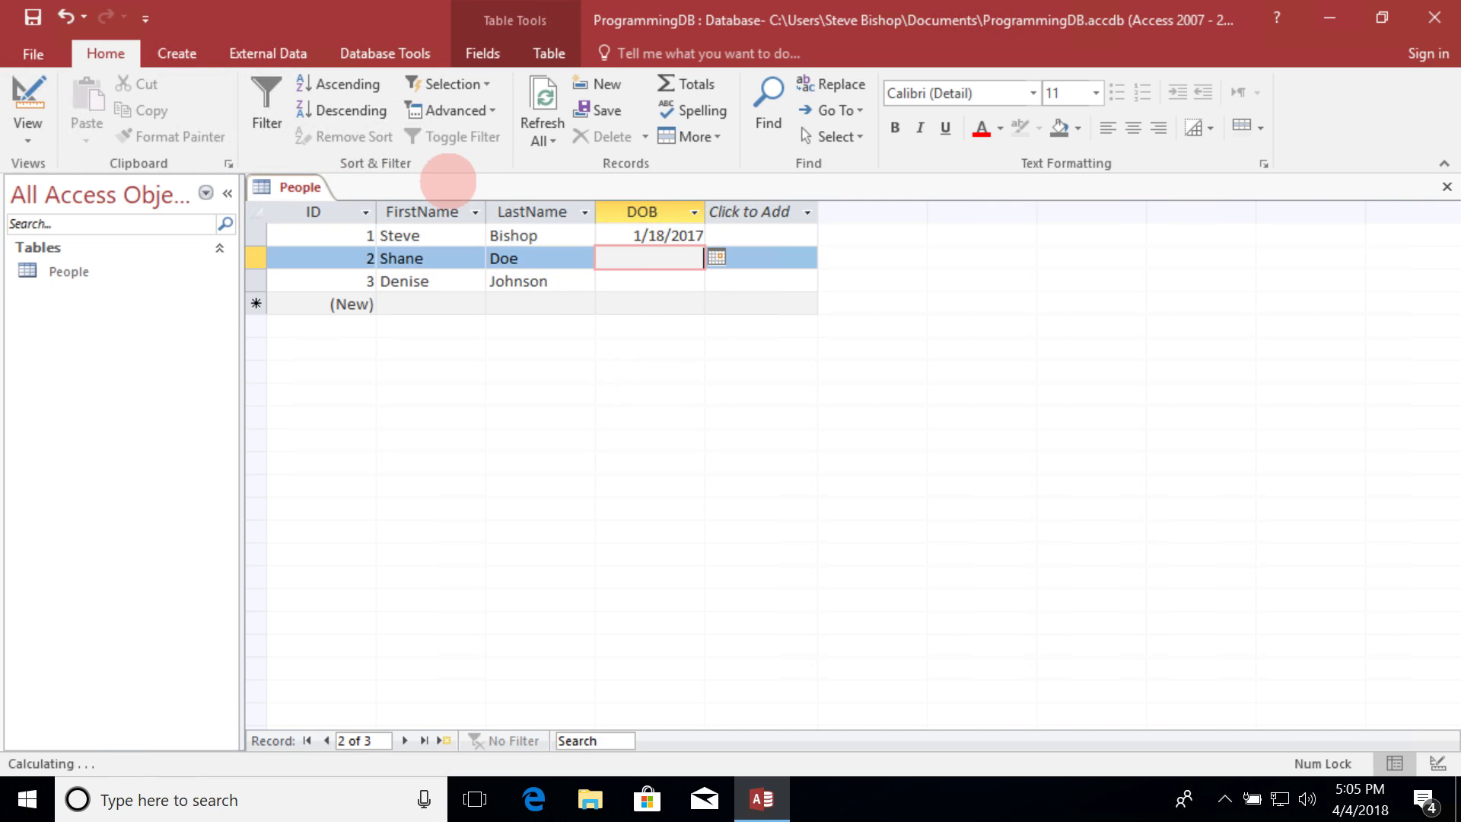
left_click(716, 258)
left_click(653, 375)
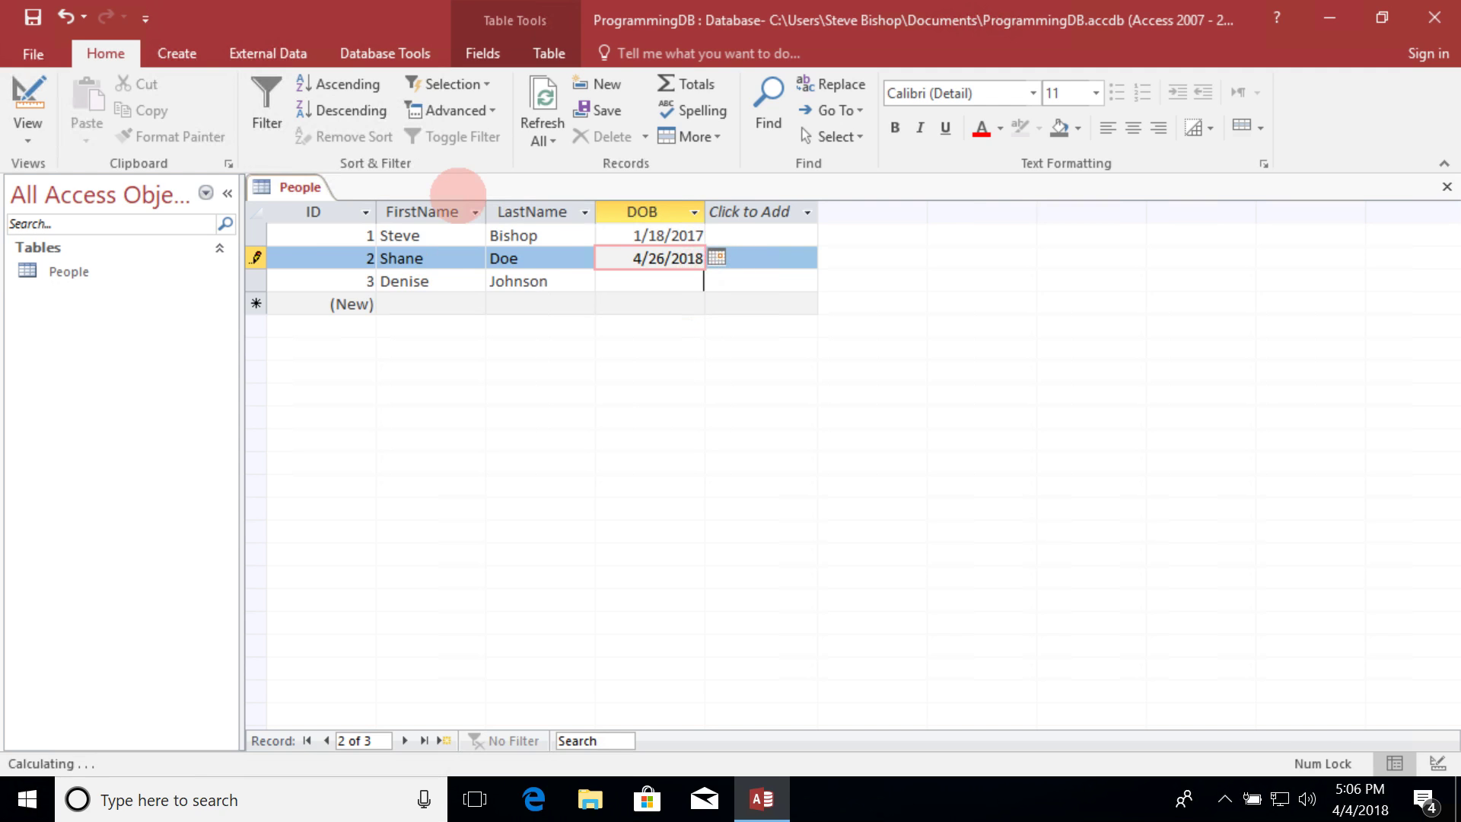
key("Down")
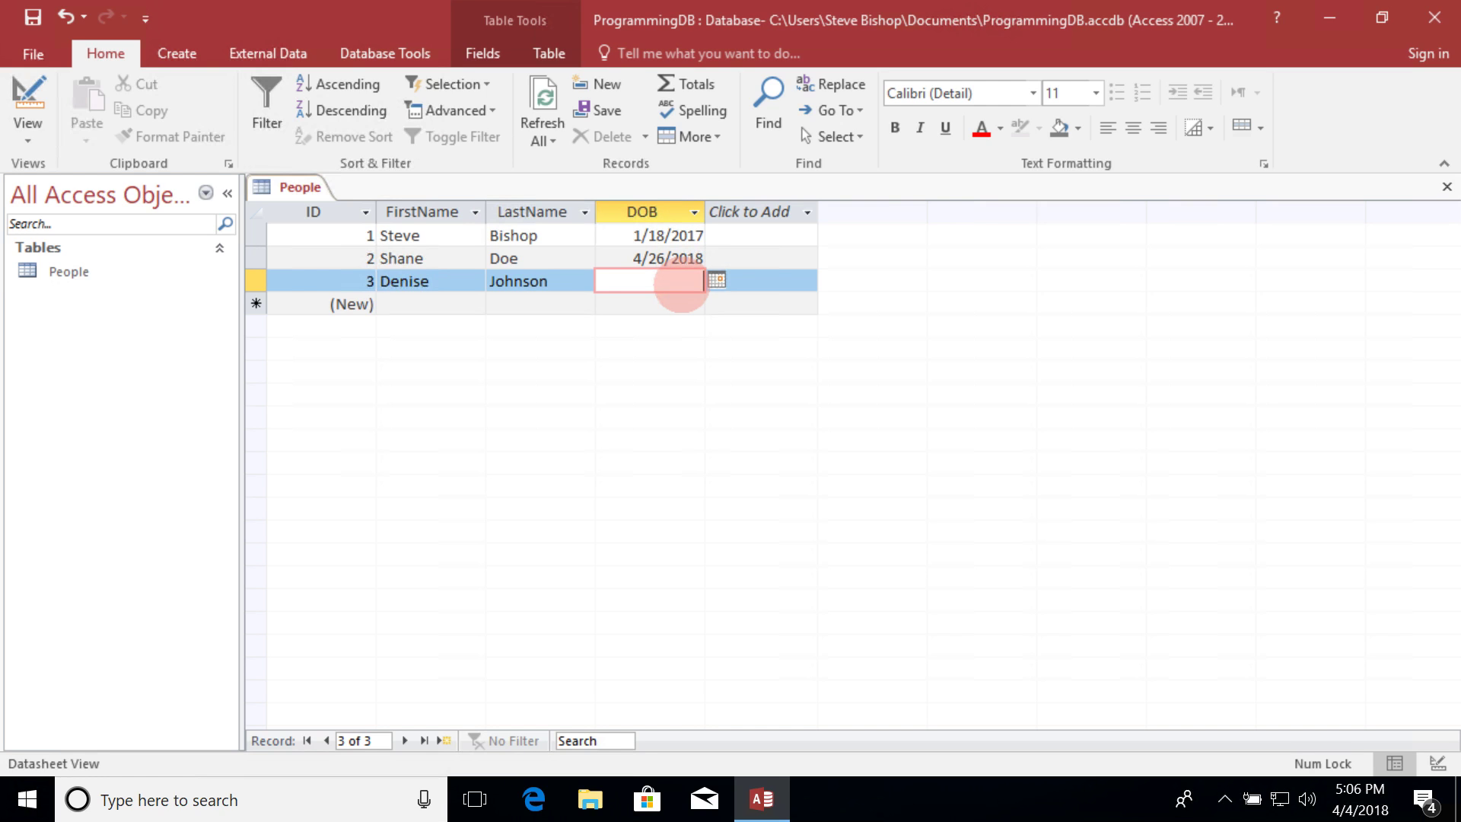
type("10/23/2001")
key("Tab")
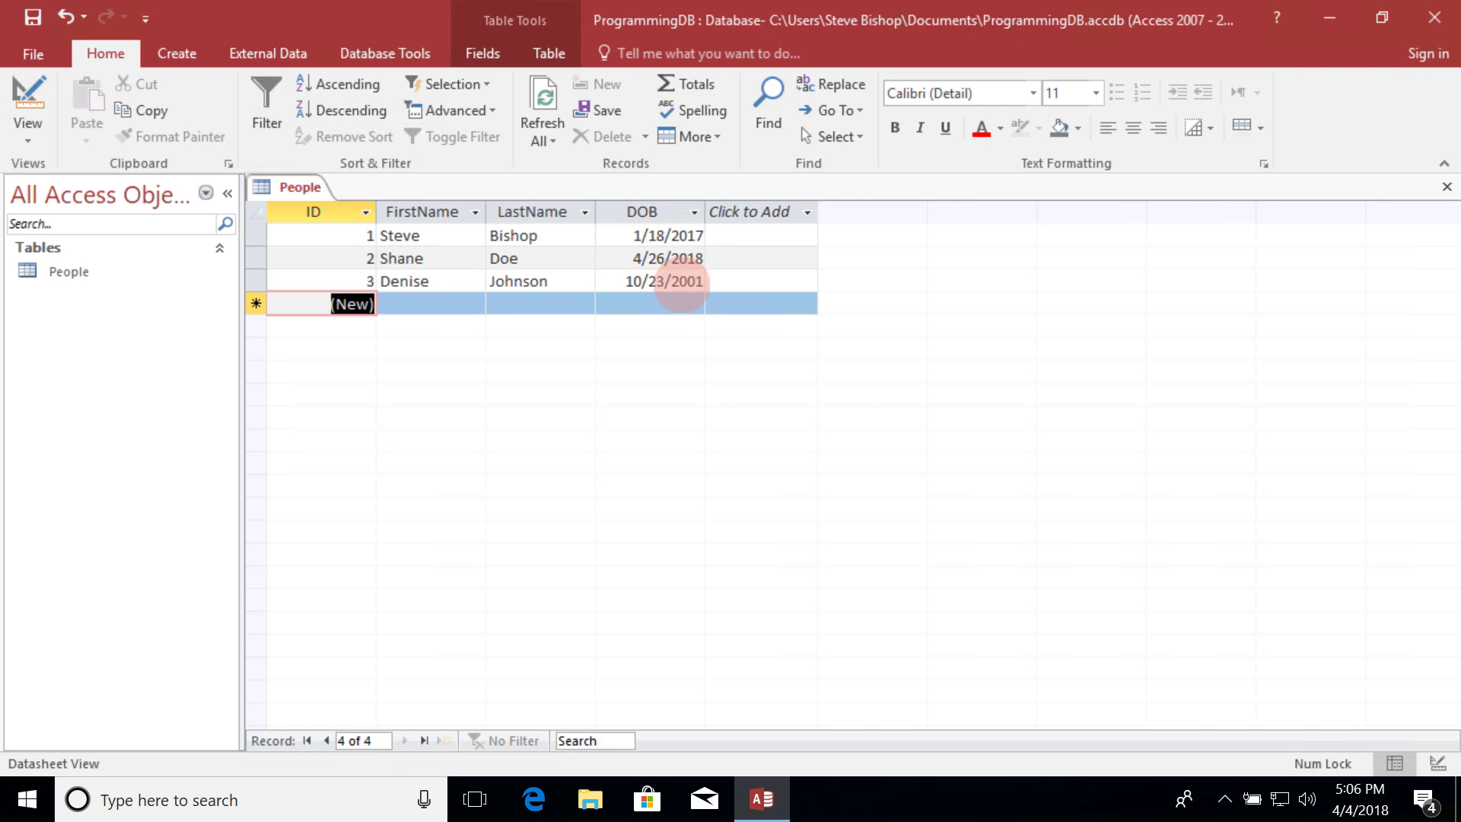